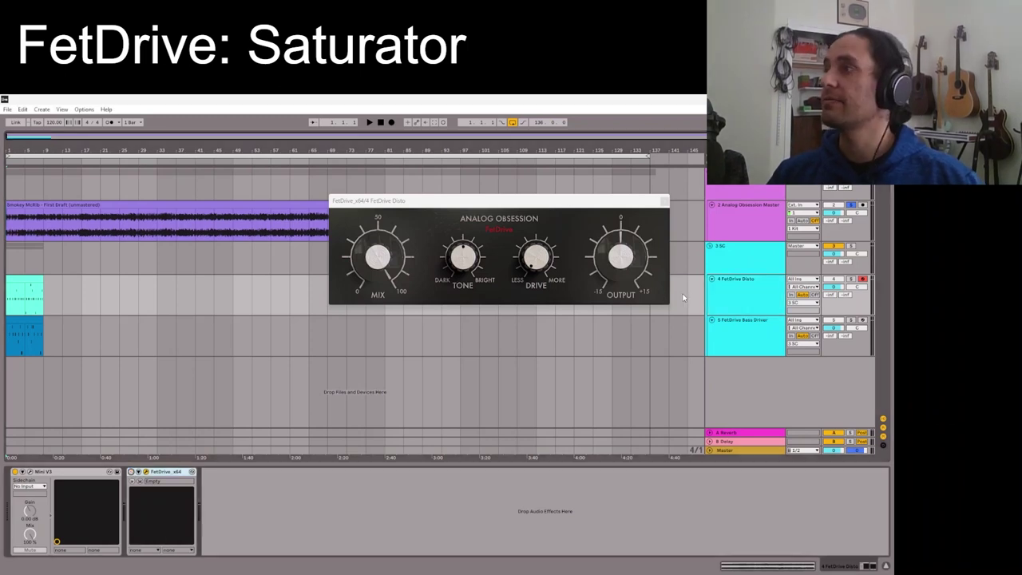
# Play the looped FetDrive Disto clip, enable FetDrive on that track and set its drive to about 21 dB
pyautogui.click(28, 278)
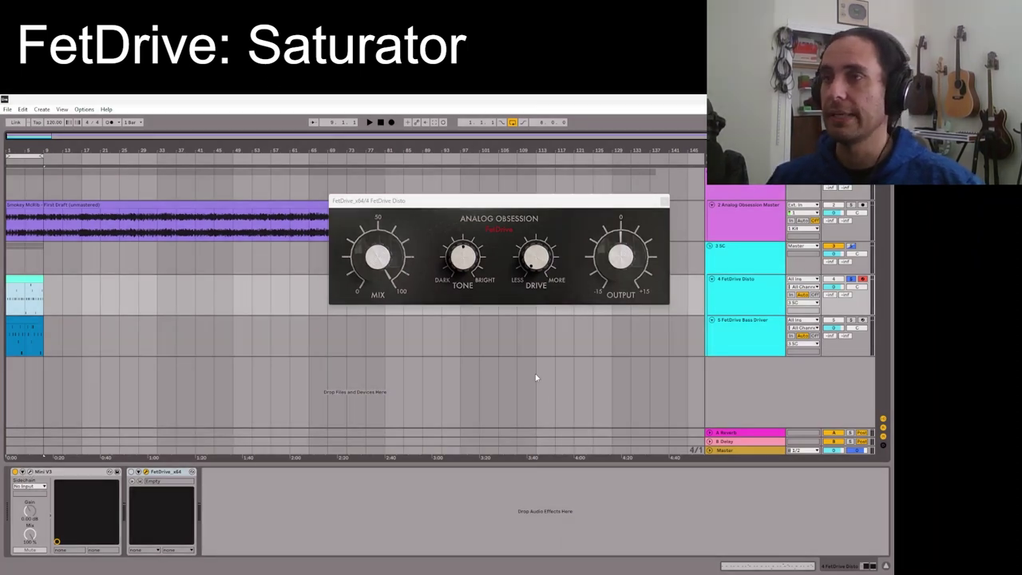
pyautogui.press('space')
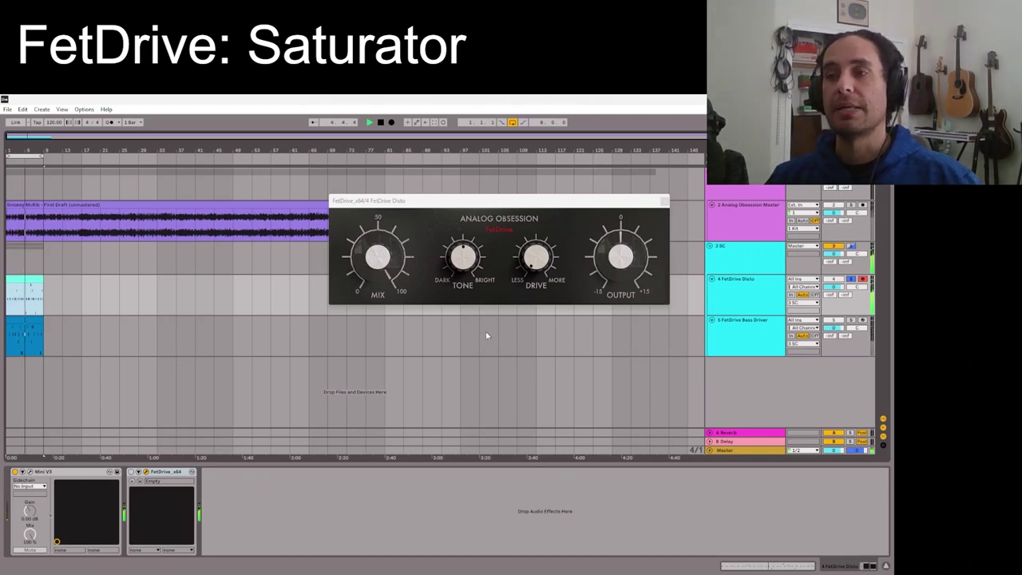
pyautogui.moveTo(548, 272)
pyautogui.moveTo(540, 266); pyautogui.dragTo(549, 191)
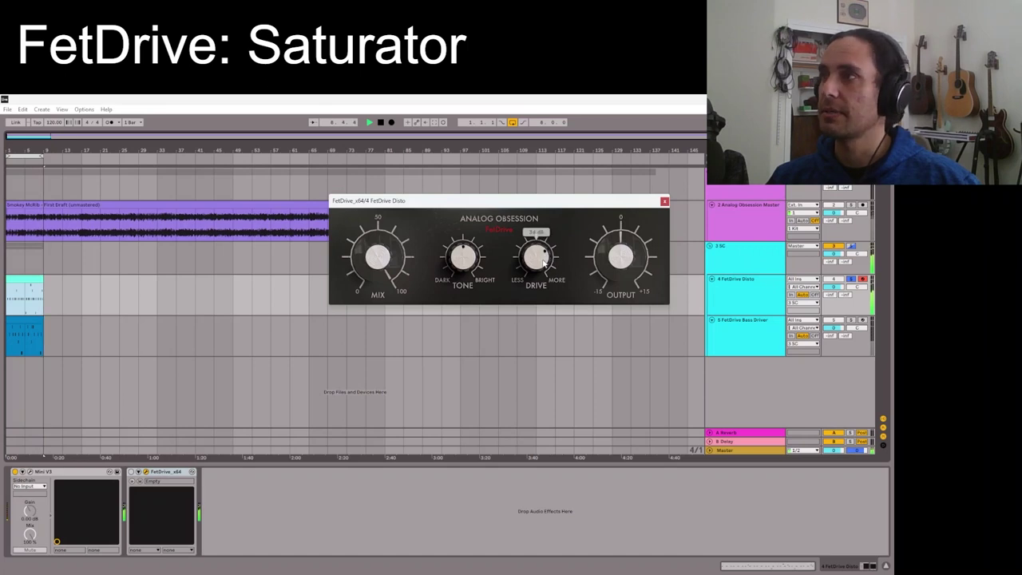
pyautogui.click(128, 476)
pyautogui.click(532, 249)
pyautogui.moveTo(533, 264)
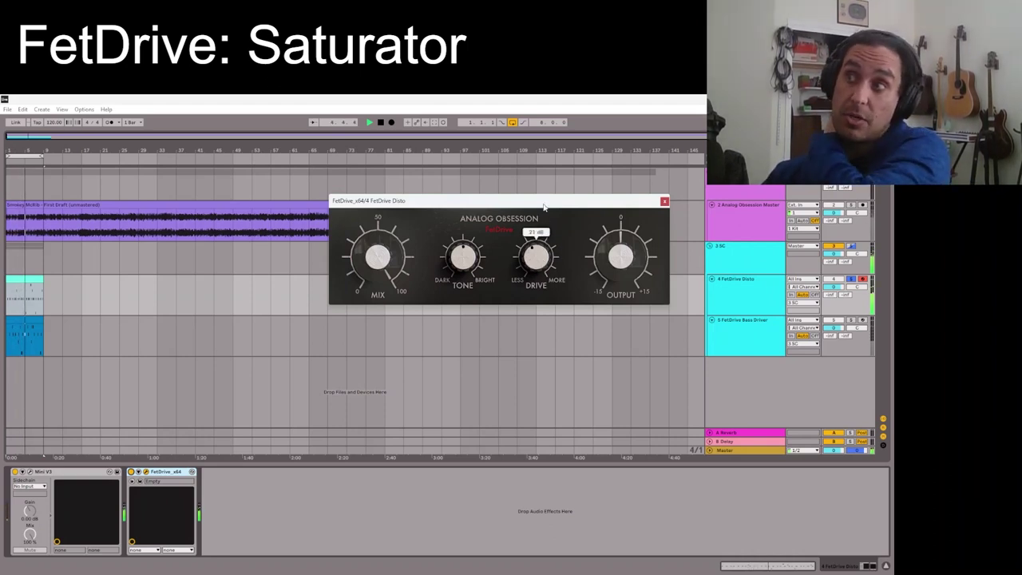
# Raise the Disto FetDrive's drive to about 31 dB, brighten its tone and set the output to 10.2 dB, and stop playback
pyautogui.moveTo(467, 285)
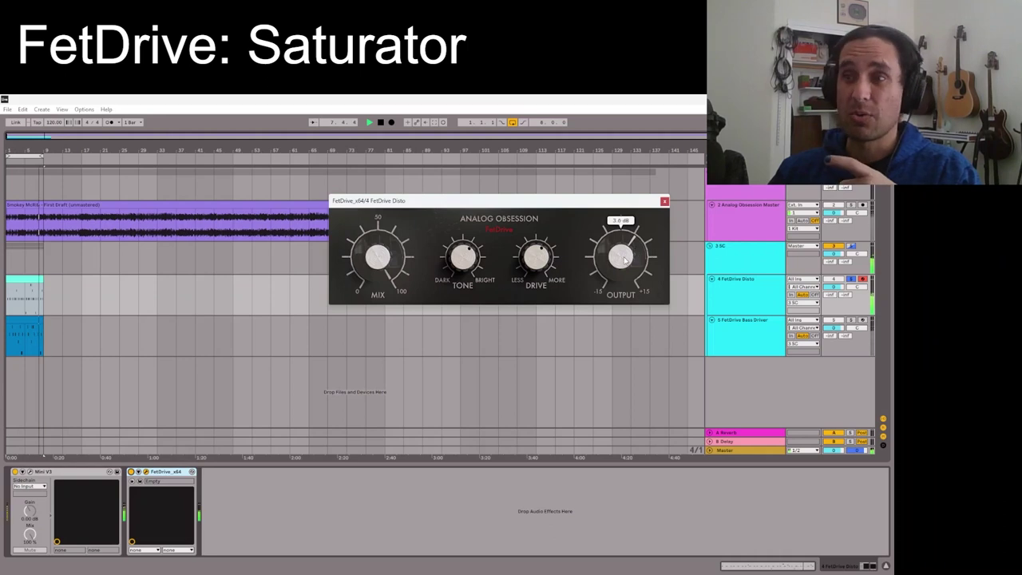
pyautogui.moveTo(619, 270); pyautogui.dragTo(615, 235)
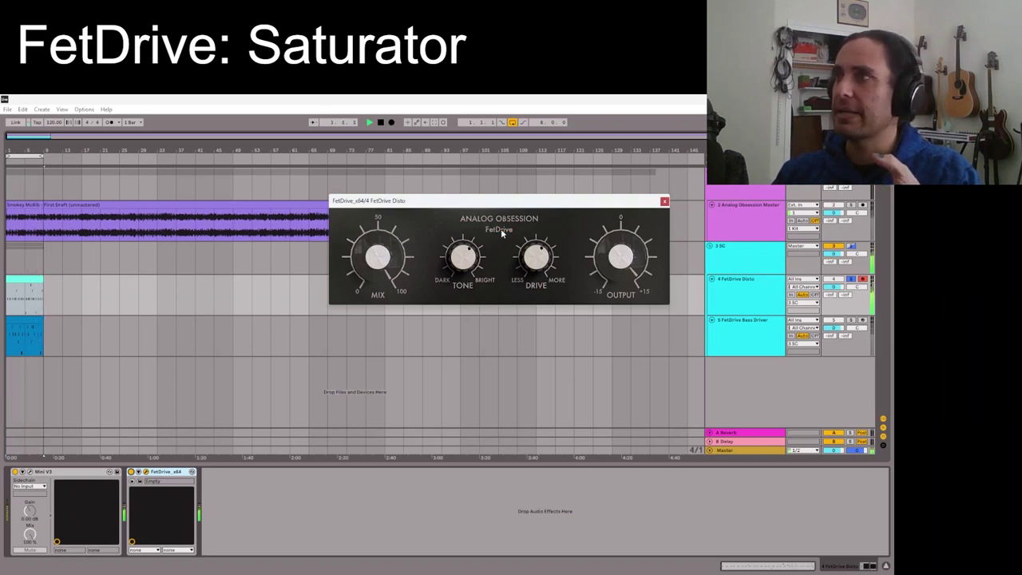
pyautogui.moveTo(535, 257)
pyautogui.mouseDown()
pyautogui.moveTo(540, 276)
pyautogui.moveTo(543, 198)
pyautogui.moveTo(543, 247)
pyautogui.mouseUp()
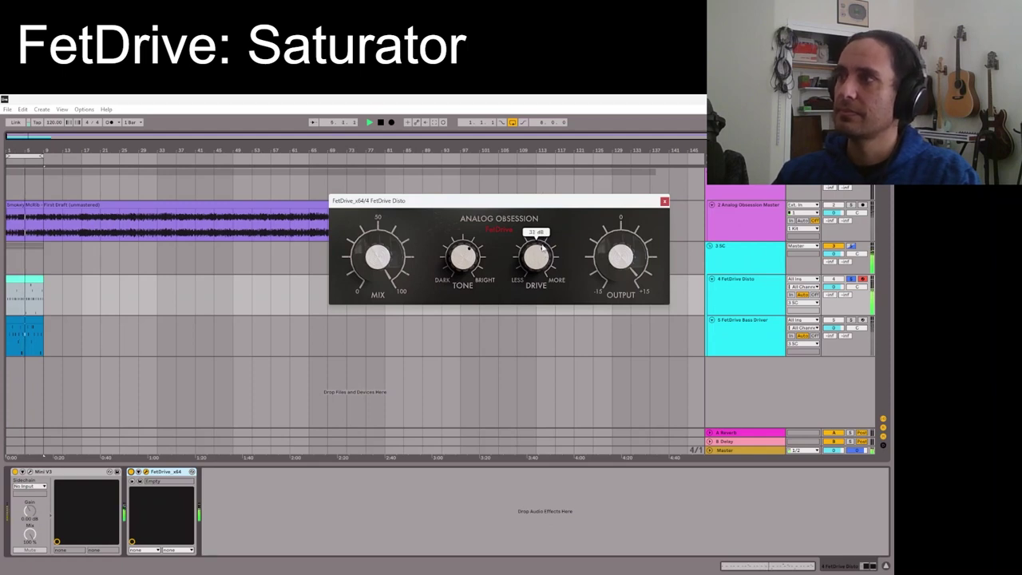
pyautogui.moveTo(467, 263); pyautogui.dragTo(492, 255)
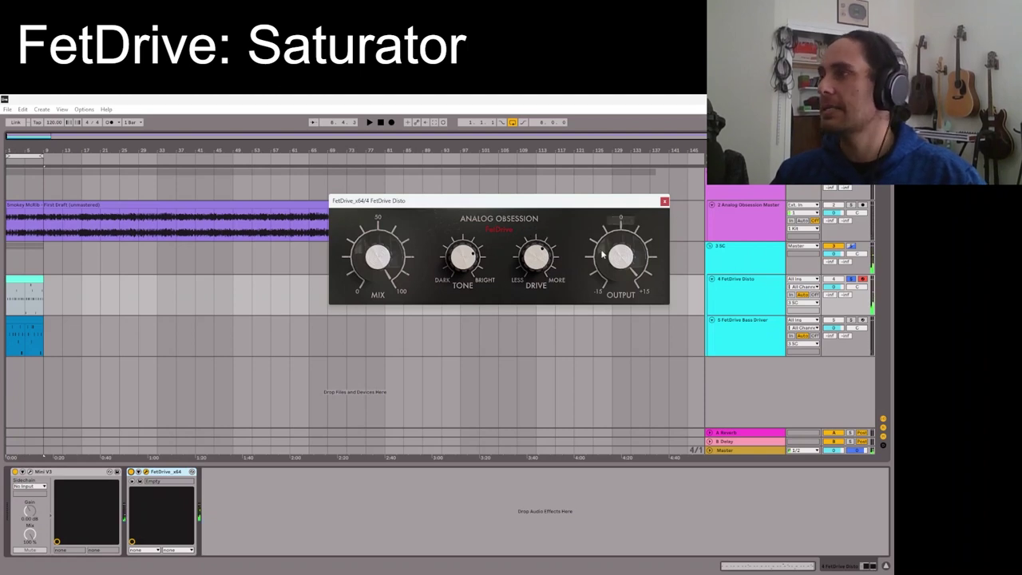
pyautogui.moveTo(629, 270)
pyautogui.mouseDown()
pyautogui.moveTo(630, 281)
pyautogui.moveTo(627, 268)
pyautogui.mouseUp()
pyautogui.press('space')
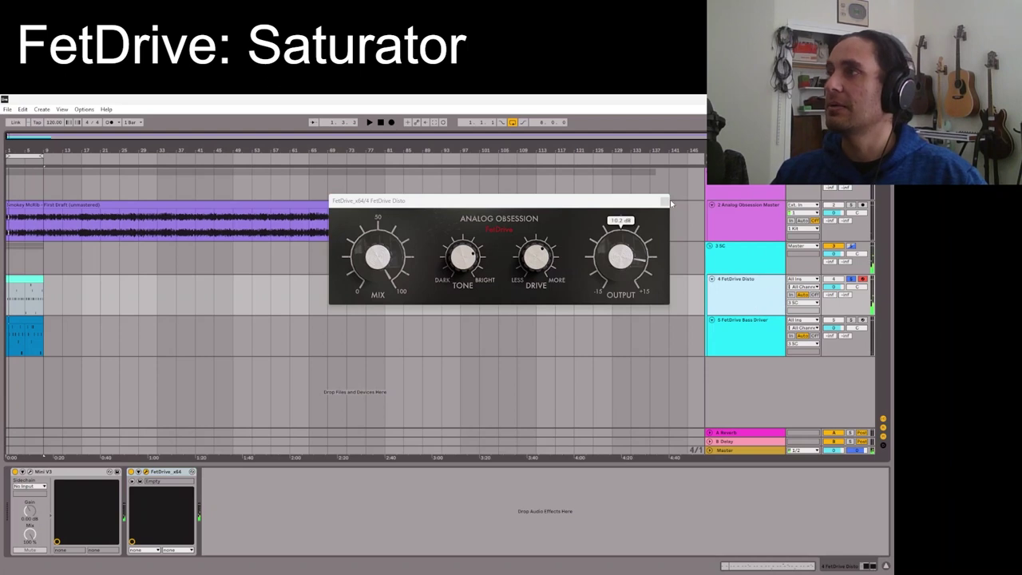
# Close the Disto FetDrive window, open FetDrive on the FetDrive Bass Driver track and play the bass loop
pyautogui.click(665, 204)
pyautogui.click(749, 337)
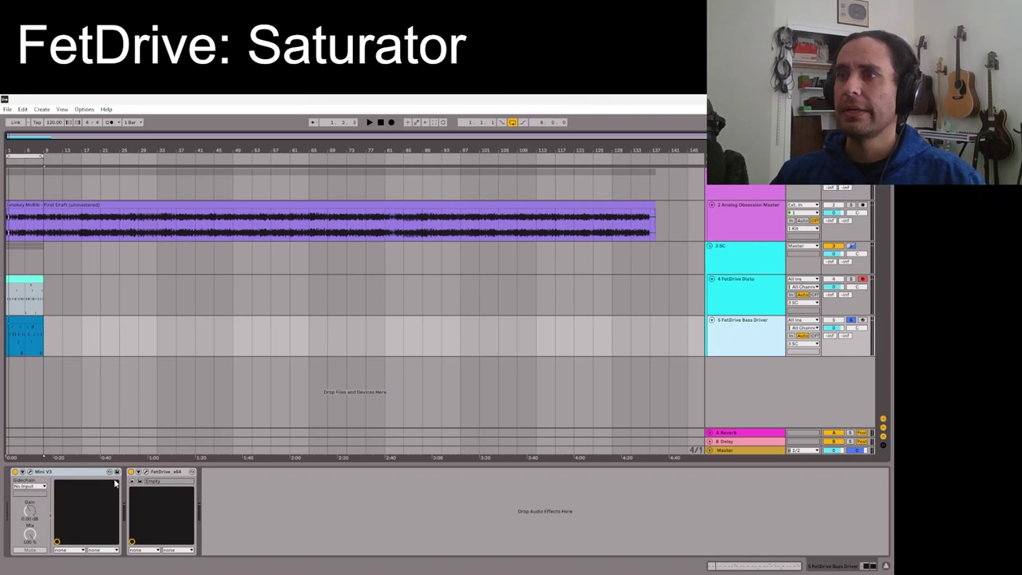
pyautogui.click(147, 473)
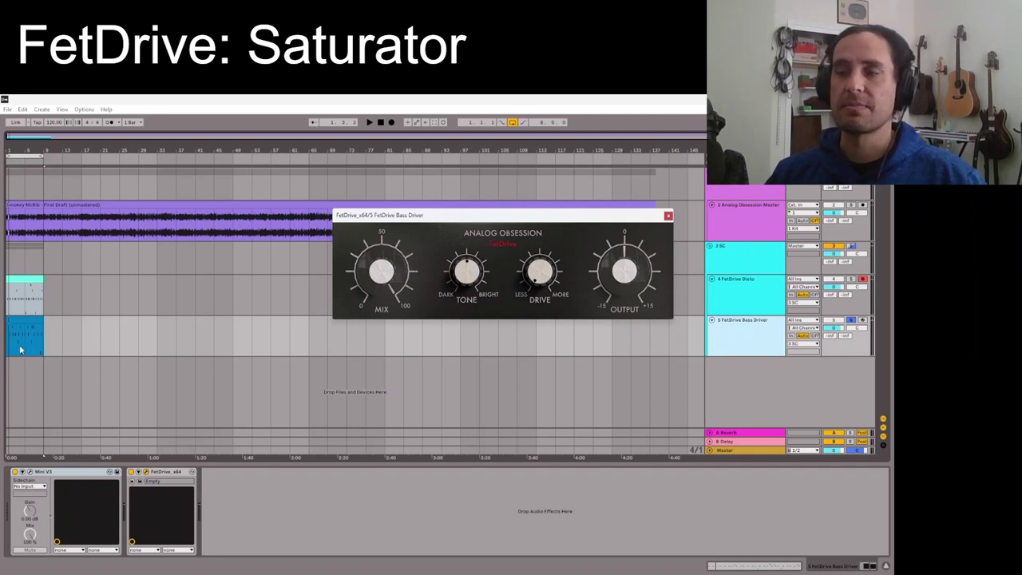
pyautogui.press('space')
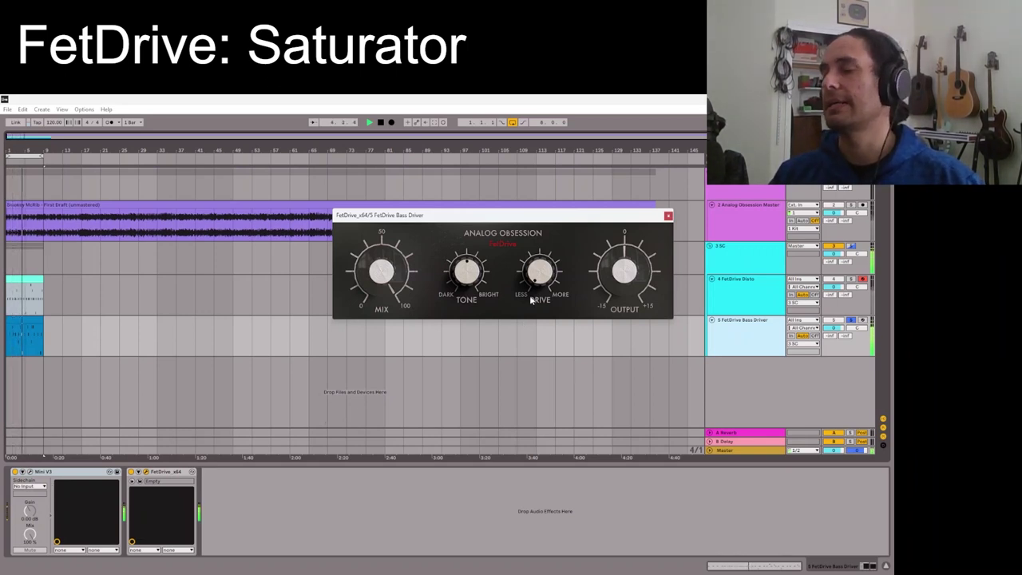
# Set the bass FetDrive's drive to about 16 dB and turn its tone toward dark
pyautogui.moveTo(540, 287); pyautogui.dragTo(537, 273)
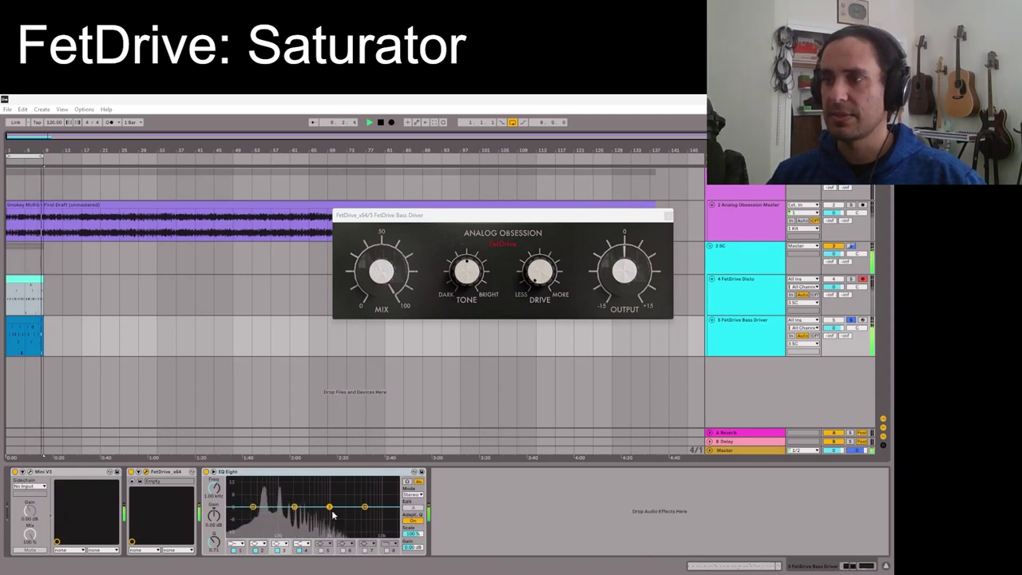
pyautogui.click(540, 275)
pyautogui.moveTo(539, 275)
pyautogui.mouseDown()
pyautogui.moveTo(541, 254)
pyautogui.moveTo(534, 271)
pyautogui.mouseUp()
pyautogui.moveTo(468, 265); pyautogui.dragTo(480, 284)
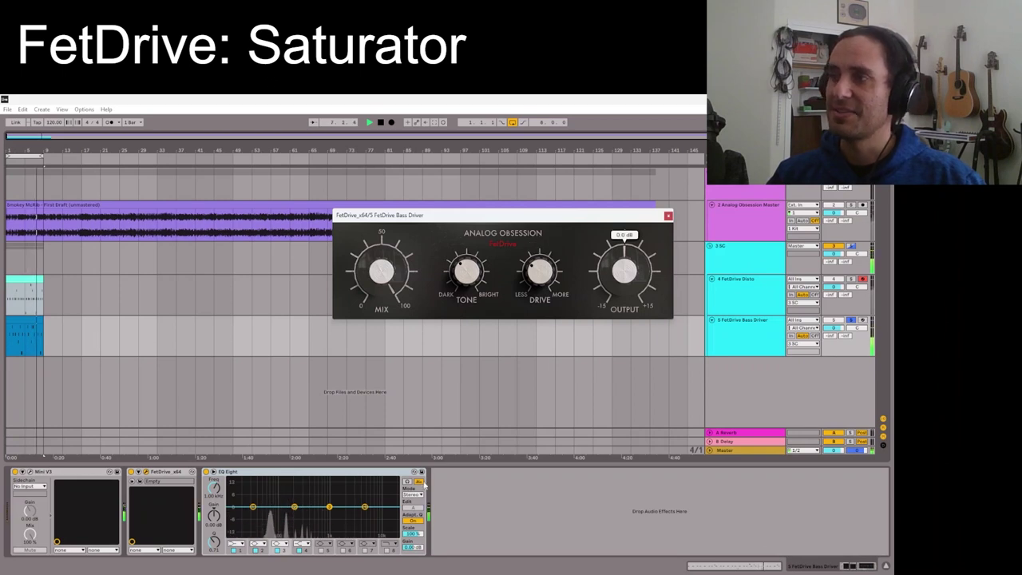
# Compare the bass with FetDrive bypassed and active, and fine-tune the tone slightly on the dark side
pyautogui.click(505, 245)
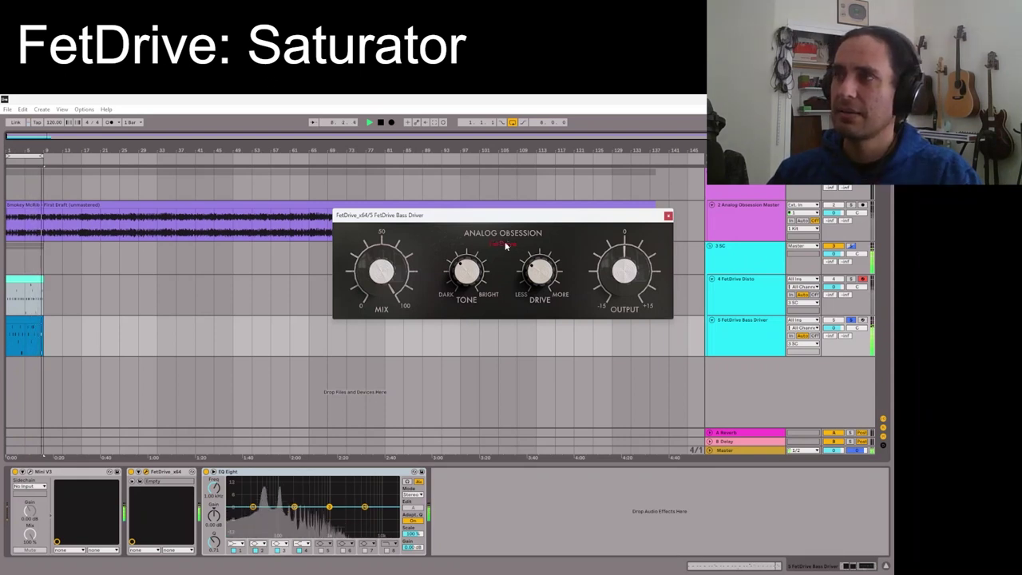
pyautogui.moveTo(532, 281)
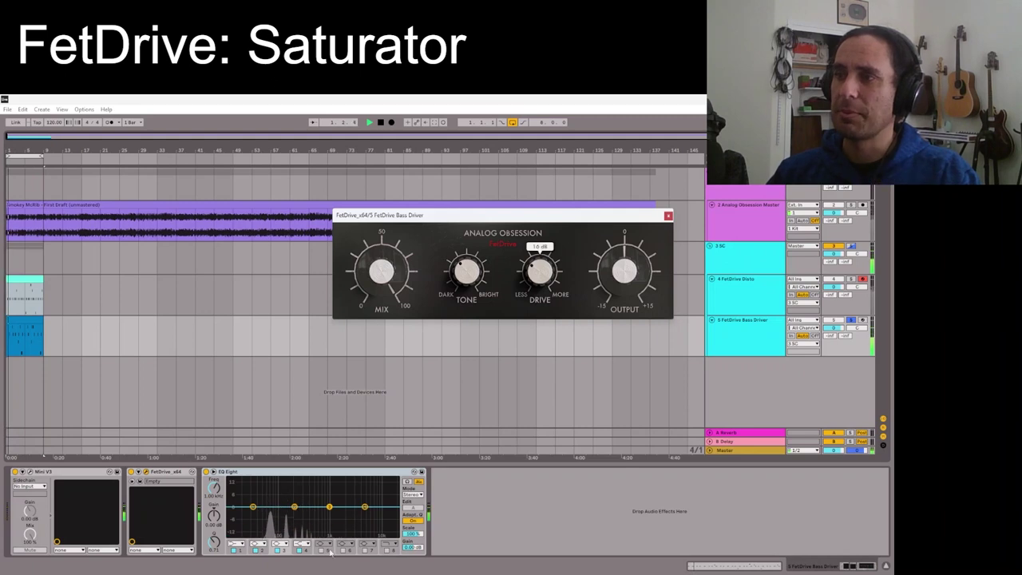
pyautogui.moveTo(467, 271)
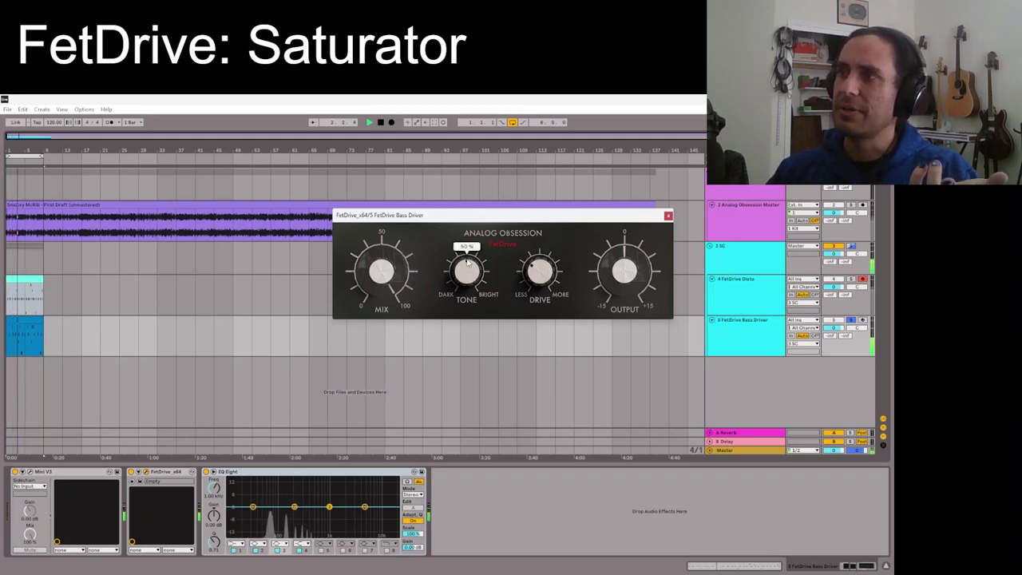
pyautogui.moveTo(466, 269); pyautogui.dragTo(481, 293)
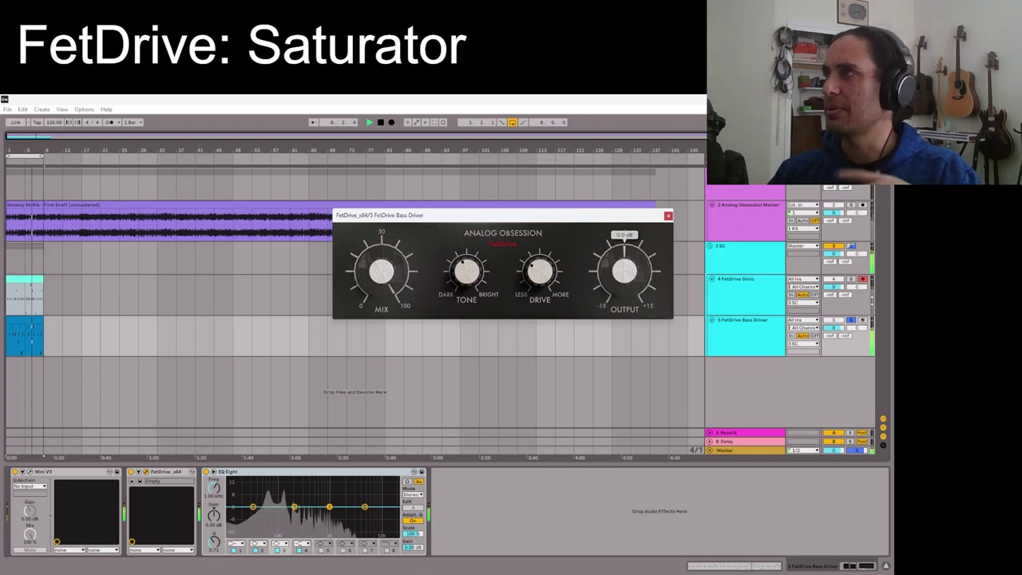
# Solo the FetDrive Disto track alongside the bass, lower its FetDrive output and close the plugin window
pyautogui.click(851, 279)
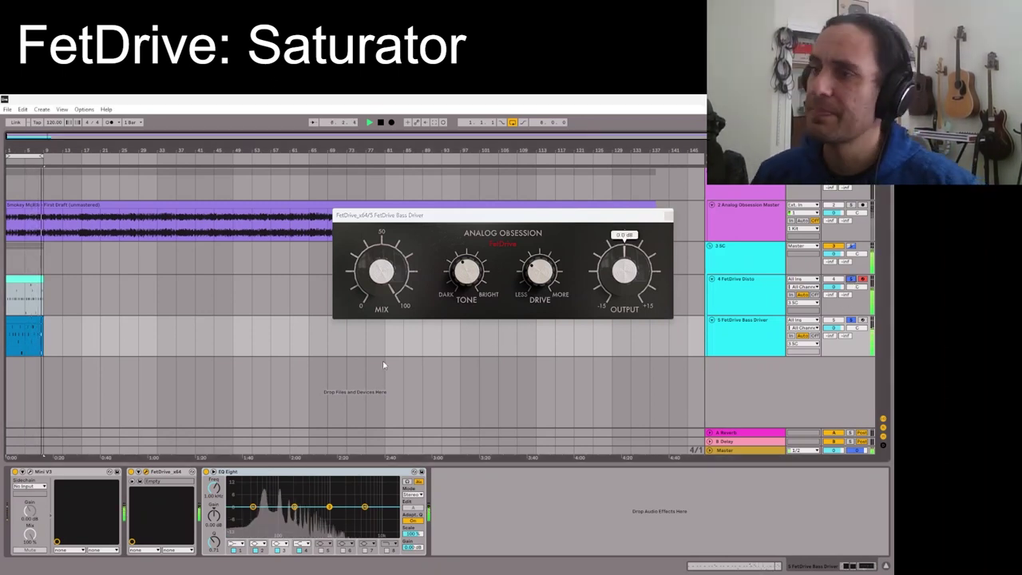
pyautogui.click(711, 301)
pyautogui.click(139, 481)
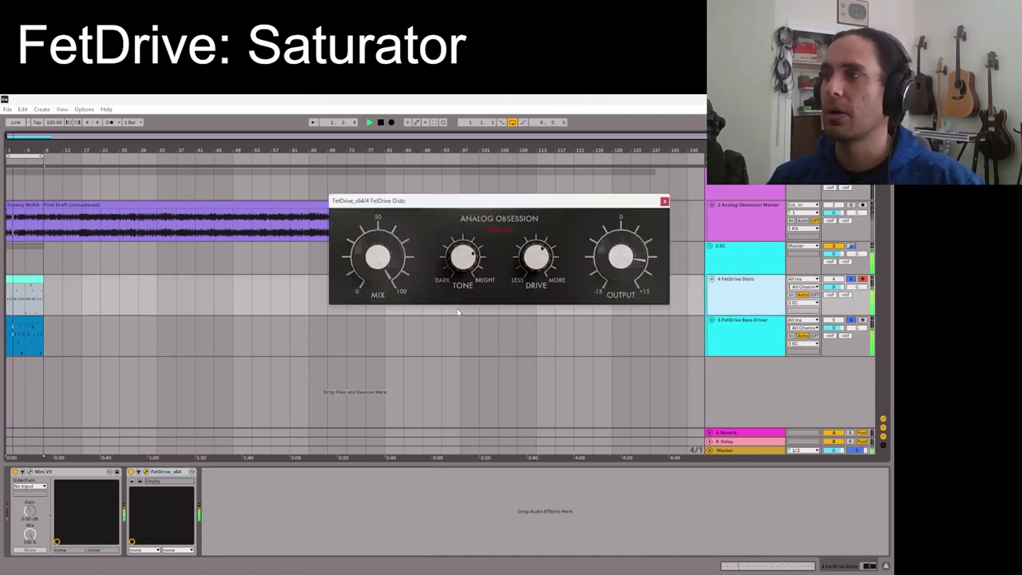
pyautogui.moveTo(626, 260); pyautogui.dragTo(627, 285)
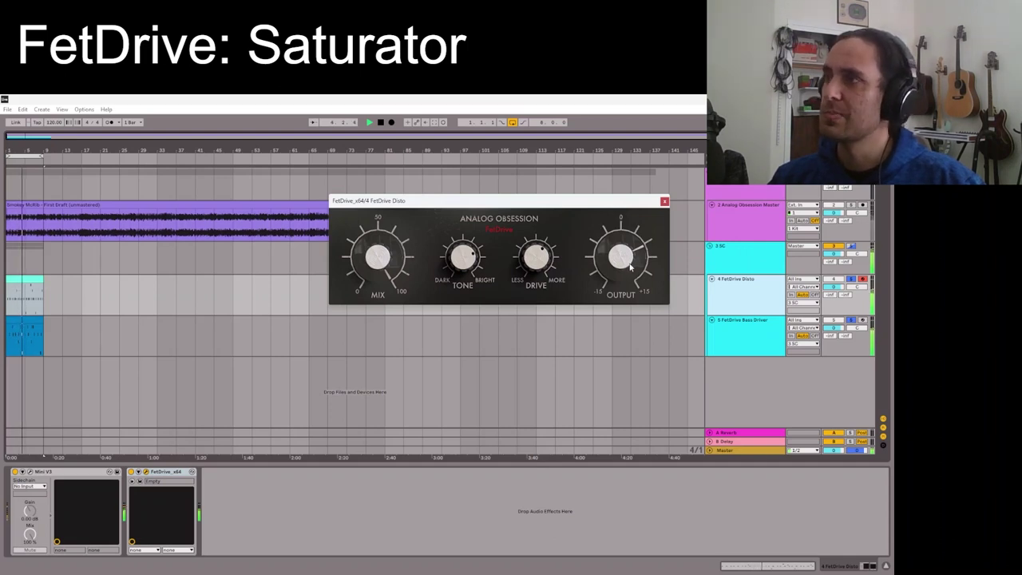
pyautogui.click(664, 201)
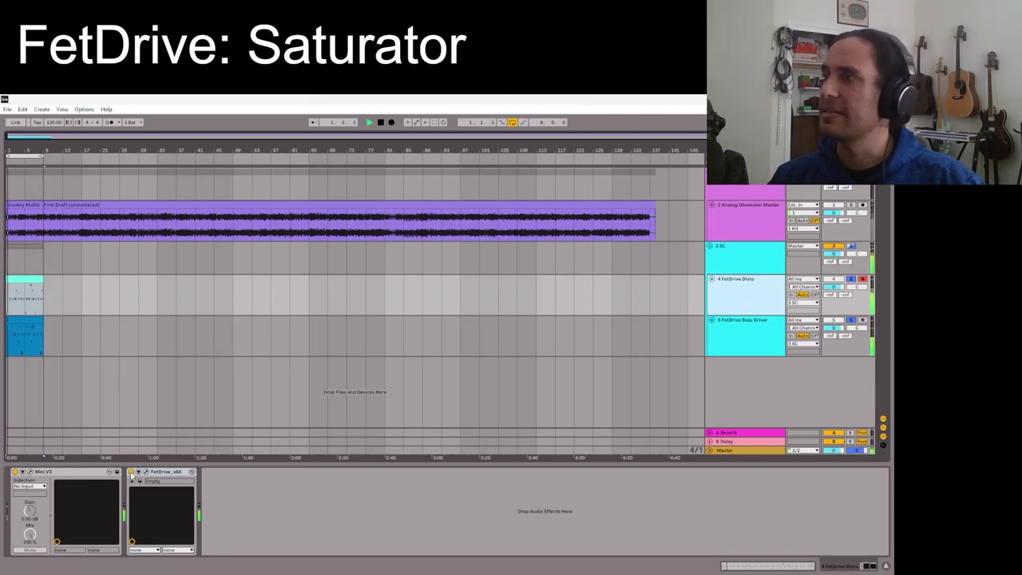
# Compare the combined loop with FetDrive bypassed and active on the bass and Disto tracks
pyautogui.click(735, 343)
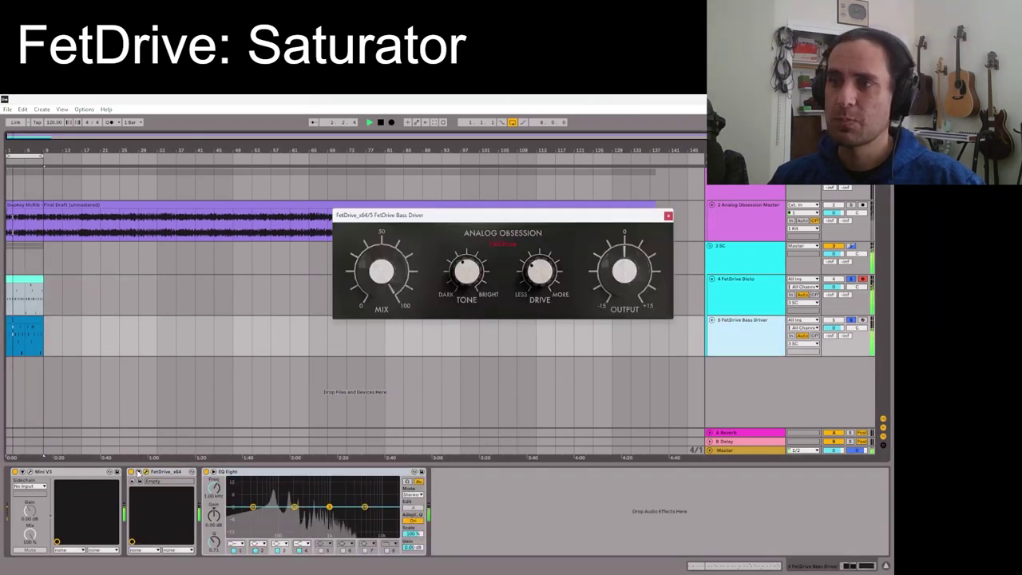
pyautogui.click(131, 472)
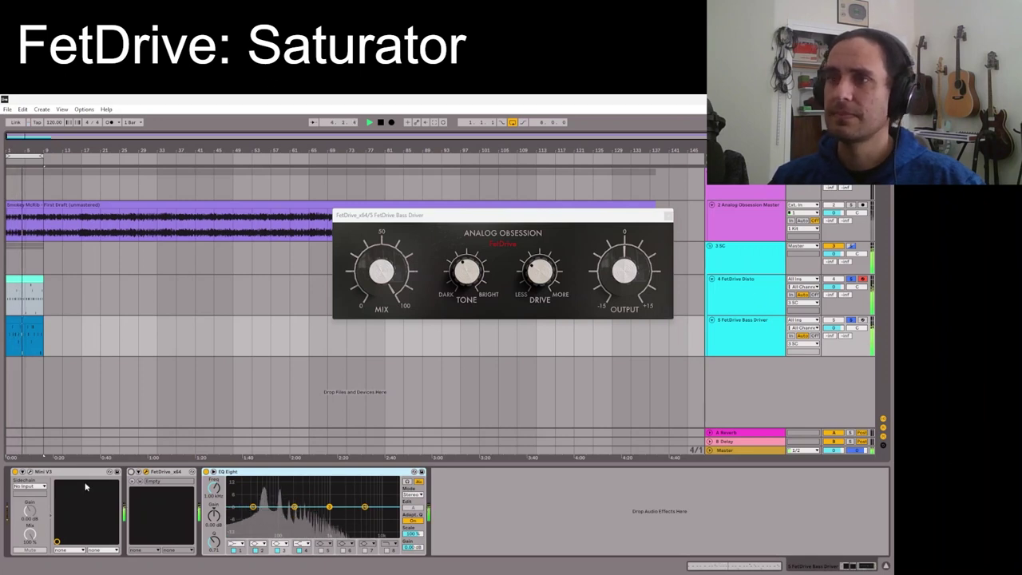
pyautogui.click(131, 472)
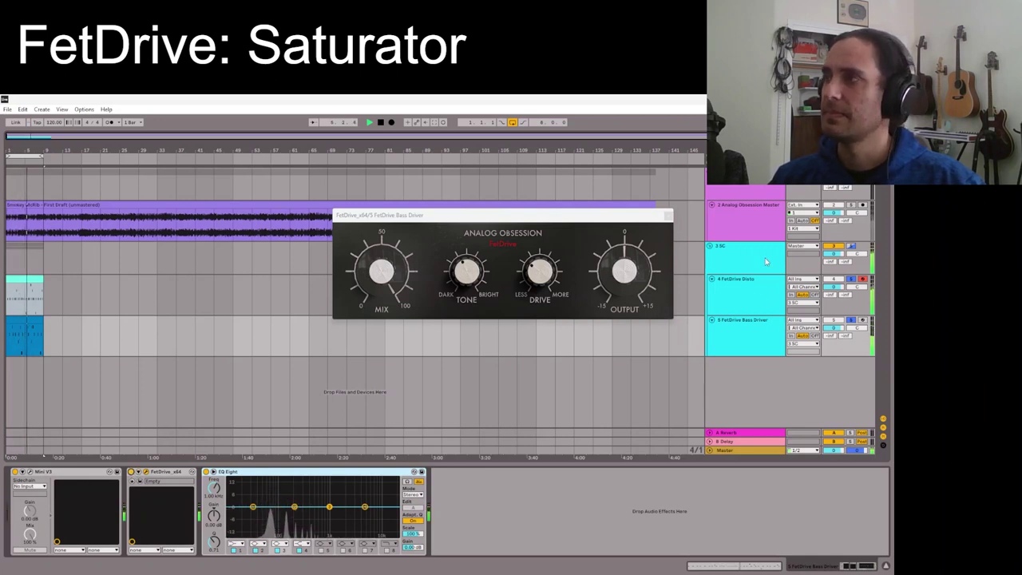
pyautogui.click(736, 285)
pyautogui.click(131, 472)
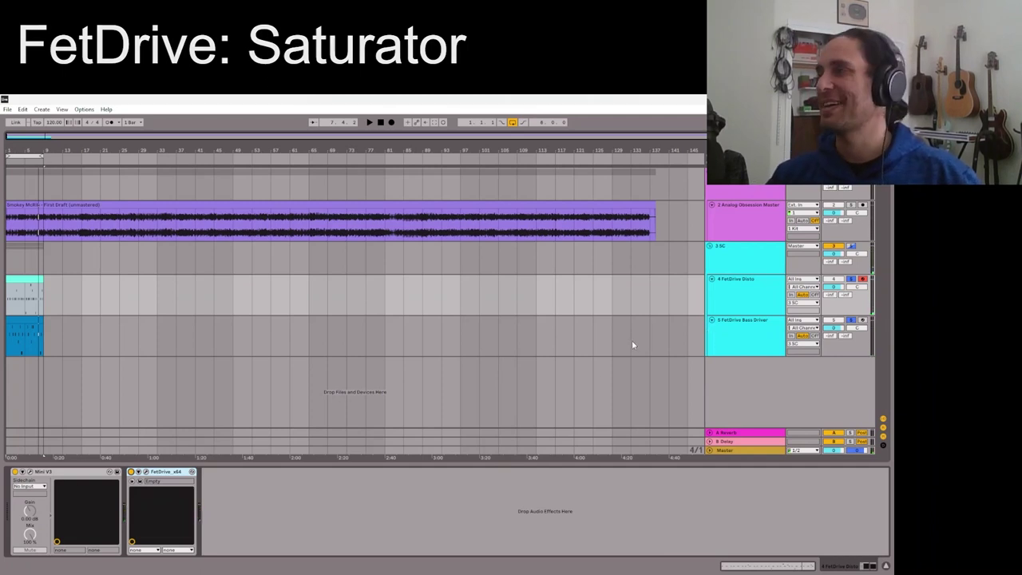
# Examine the CHANNEV channel strip on the Analog Obsession Master track and close its window
pyautogui.click(725, 257)
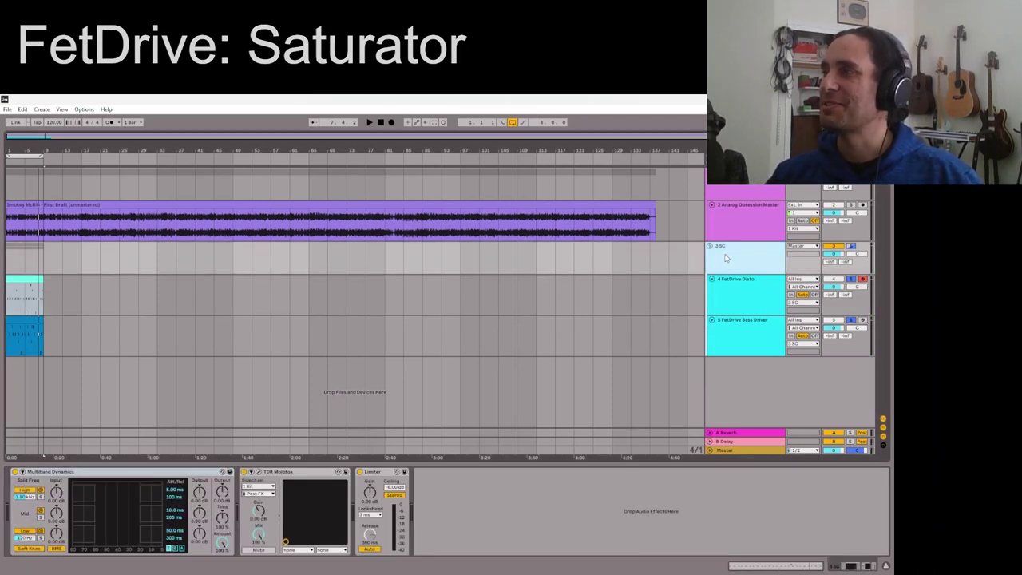
pyautogui.click(755, 222)
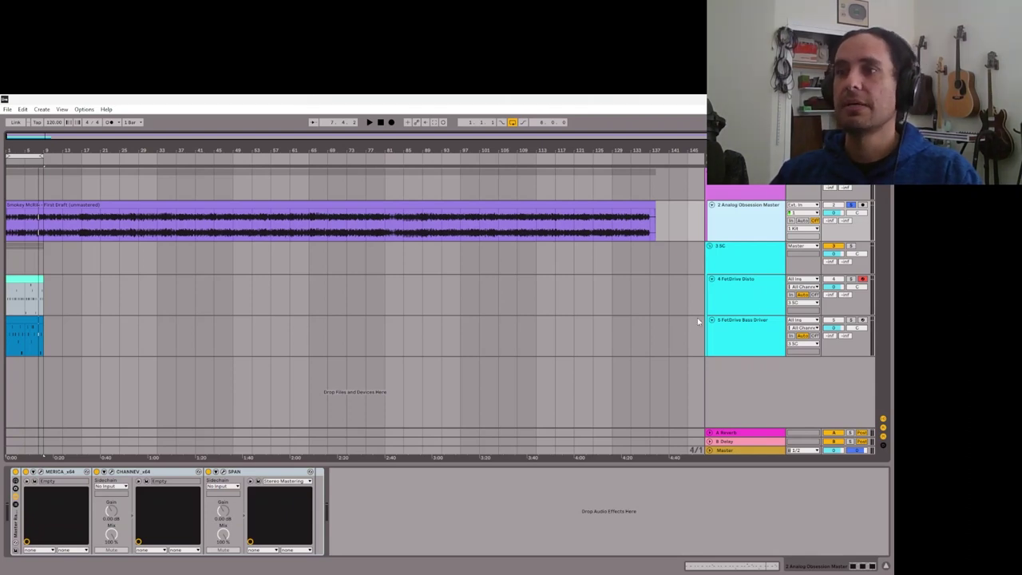
pyautogui.click(111, 472)
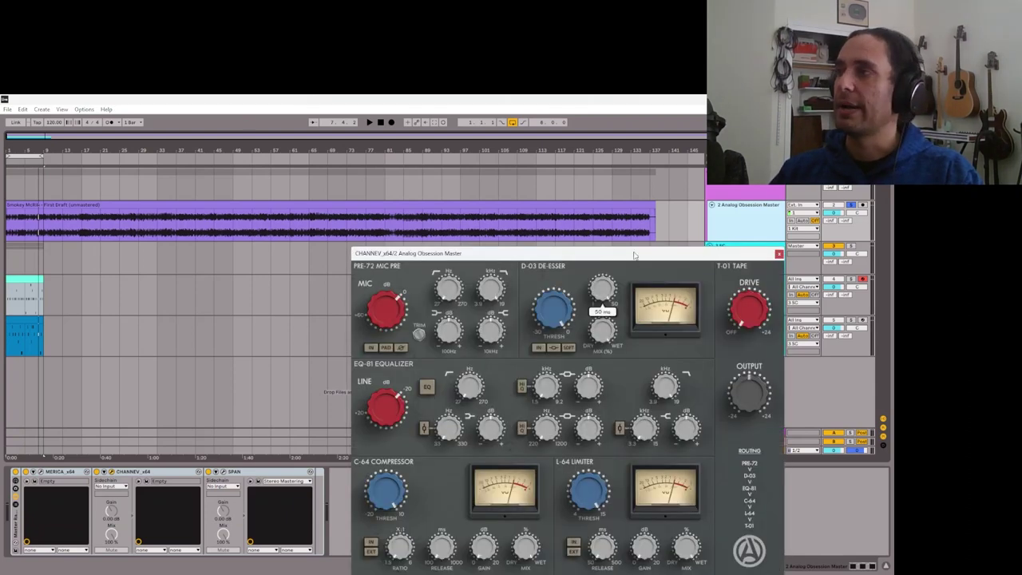
pyautogui.moveTo(617, 255); pyautogui.dragTo(468, 138)
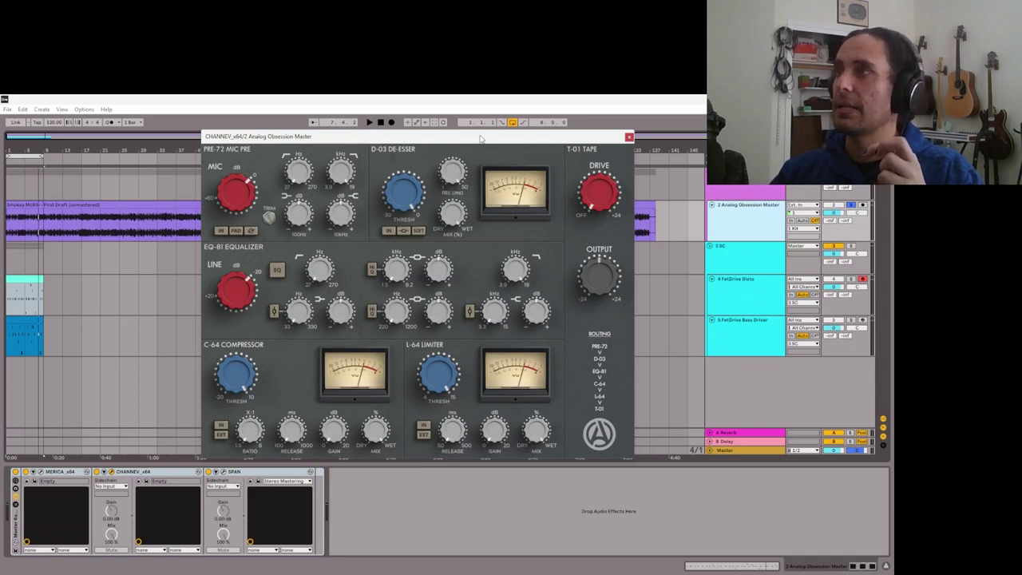
pyautogui.click(629, 138)
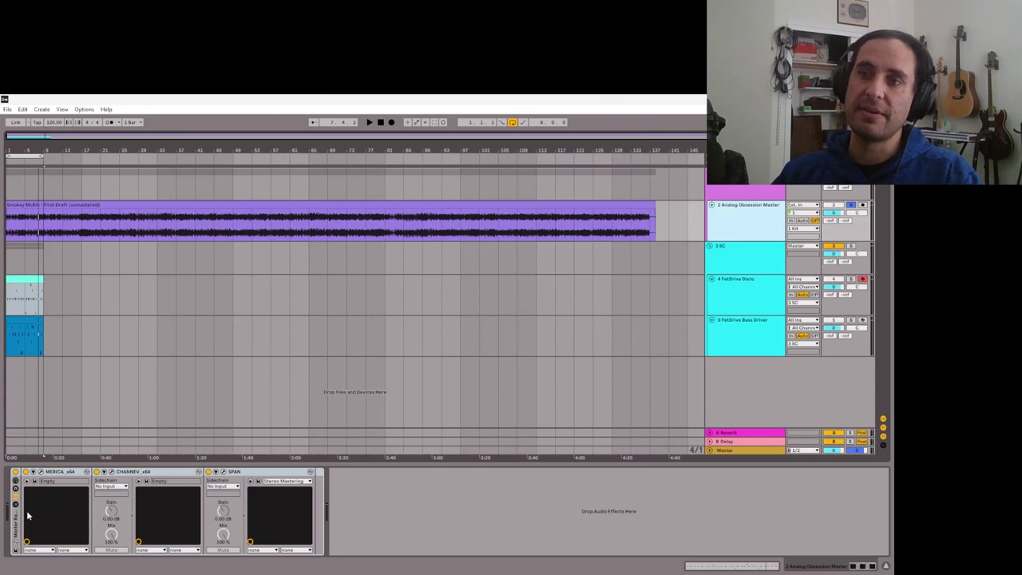
# Open the MERICA equalizer on the Analog Obsession Master track and move its window to the middle of the arrangement
pyautogui.click(41, 471)
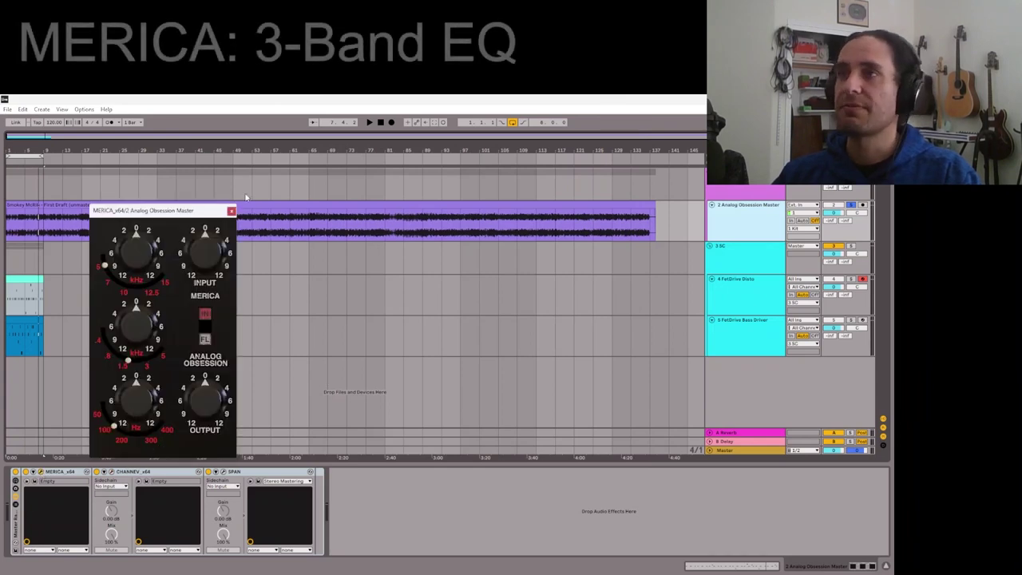
pyautogui.moveTo(179, 211); pyautogui.dragTo(453, 199)
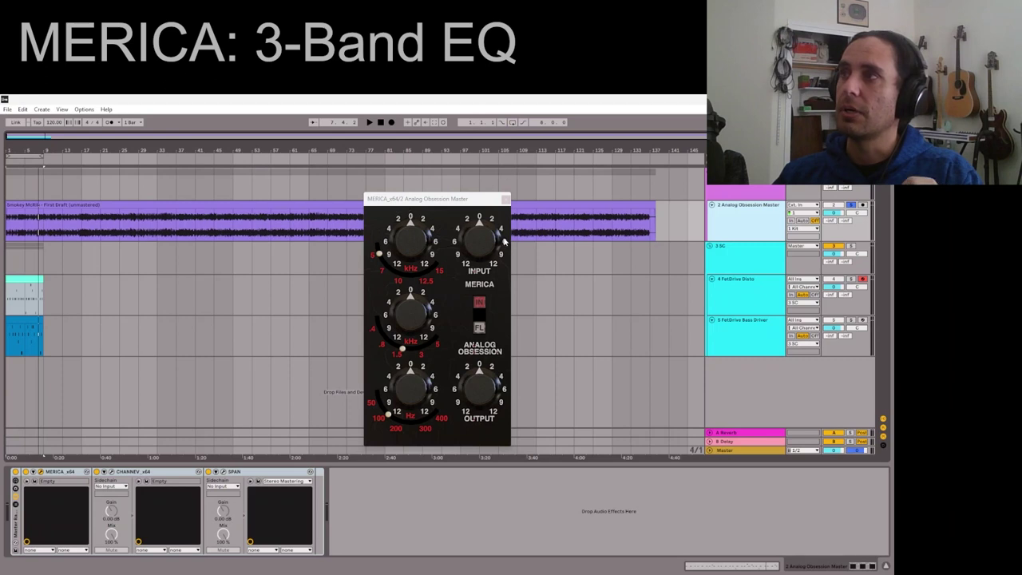
pyautogui.moveTo(501, 253)
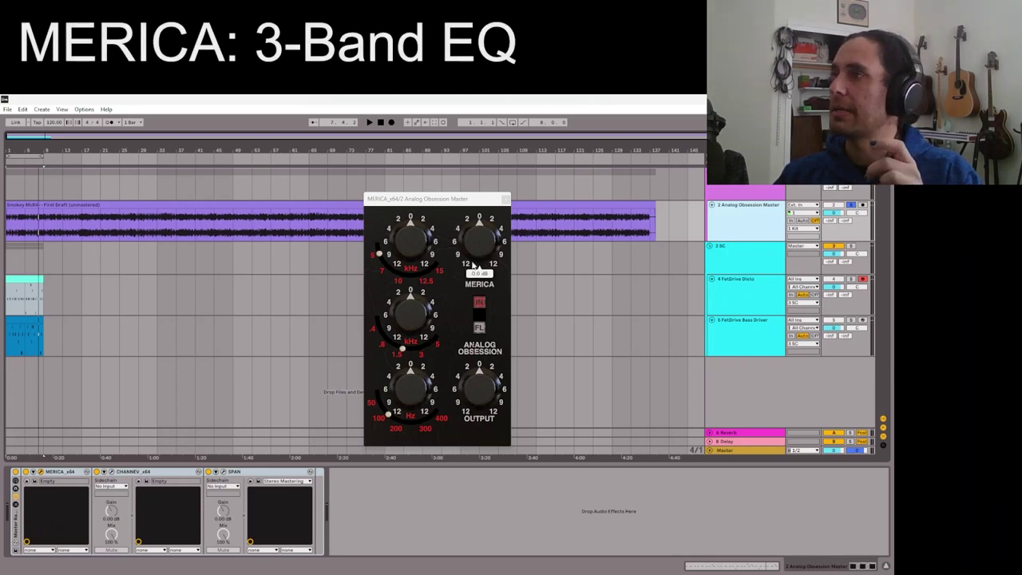
pyautogui.moveTo(429, 280)
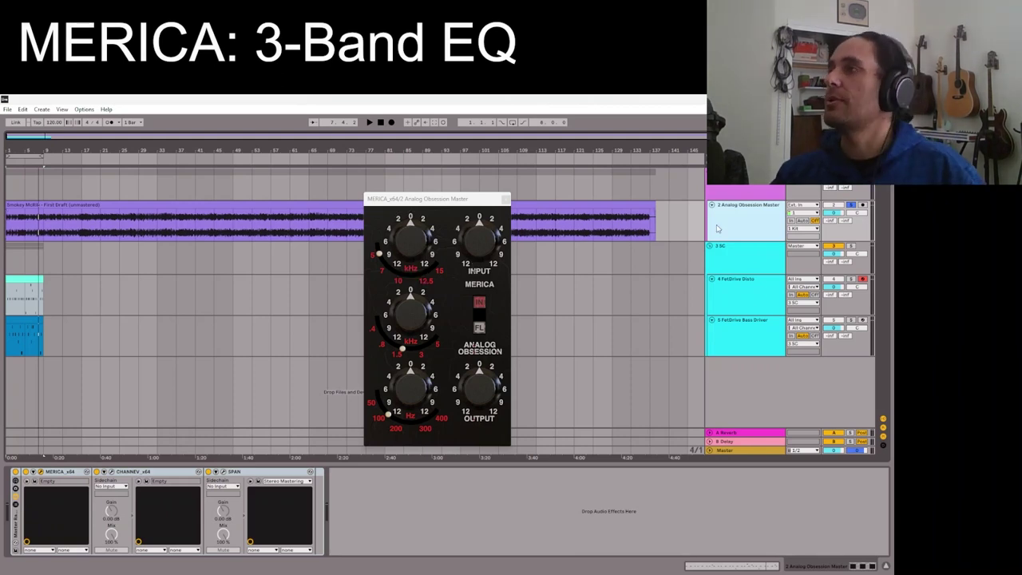
# Play the unmastered draft clip and arrange the MERICA equalizer and SPAN analyzer windows side by side
pyautogui.click(581, 204)
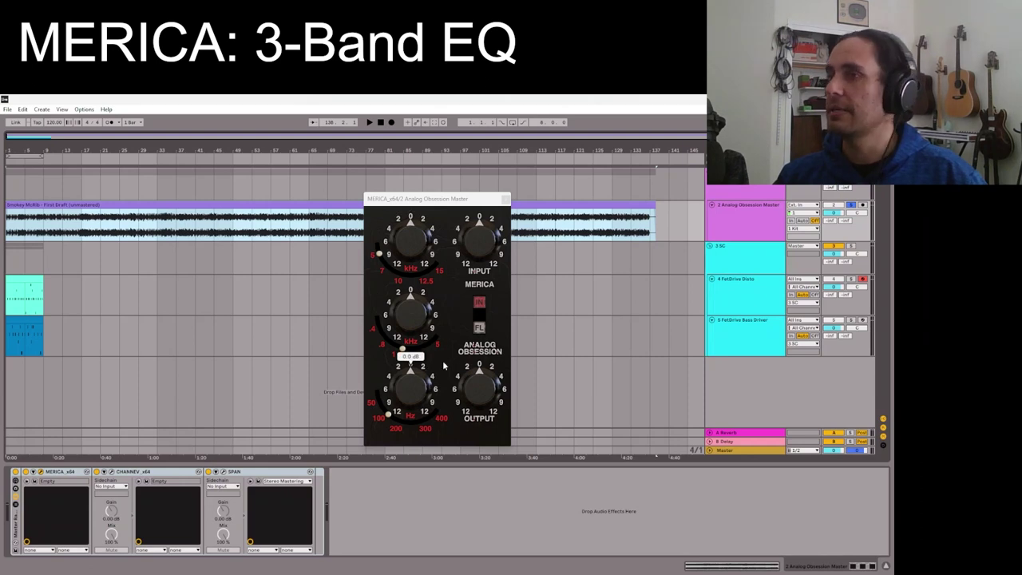
pyautogui.press('space')
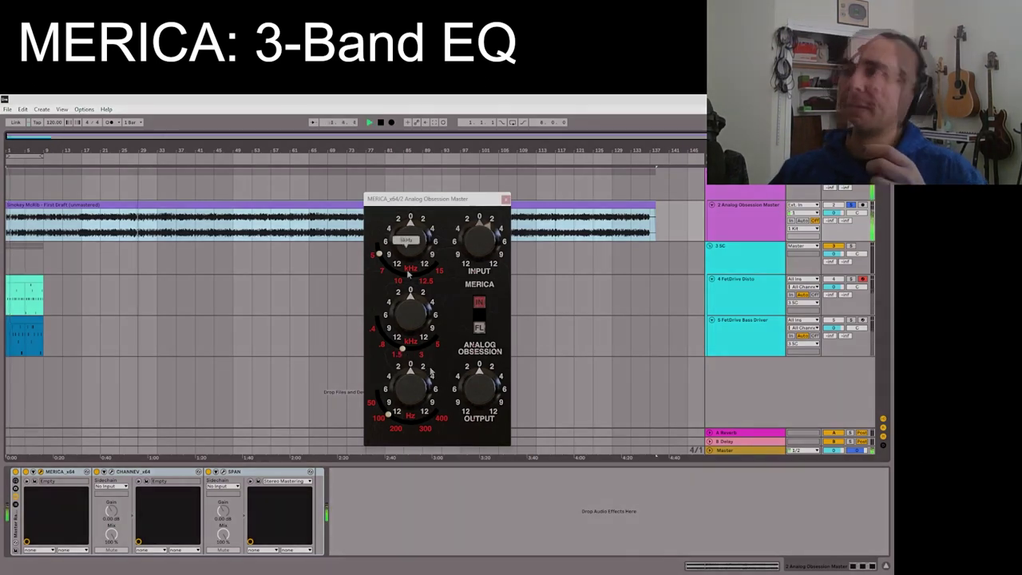
pyautogui.moveTo(428, 203); pyautogui.dragTo(154, 195)
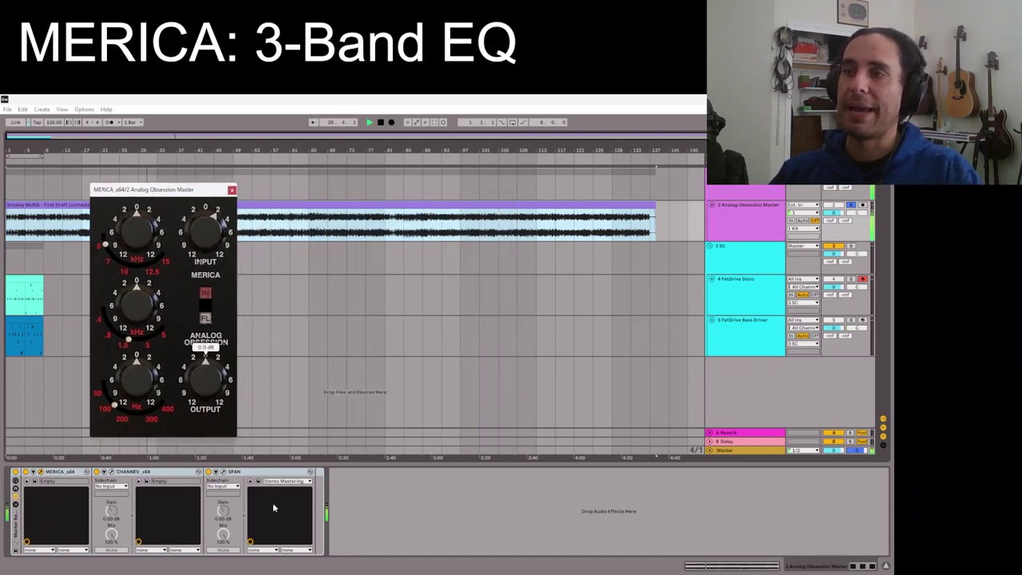
pyautogui.click(224, 472)
pyautogui.moveTo(586, 206); pyautogui.dragTo(481, 192)
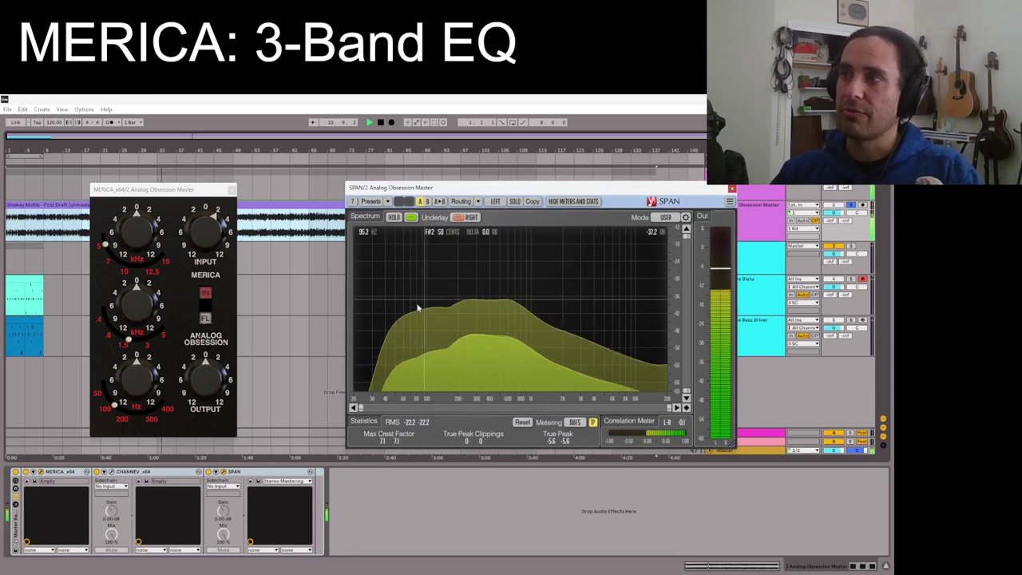
# Boost MERICA's low band at 100 Hz by about 3.1 dB
pyautogui.moveTo(114, 404)
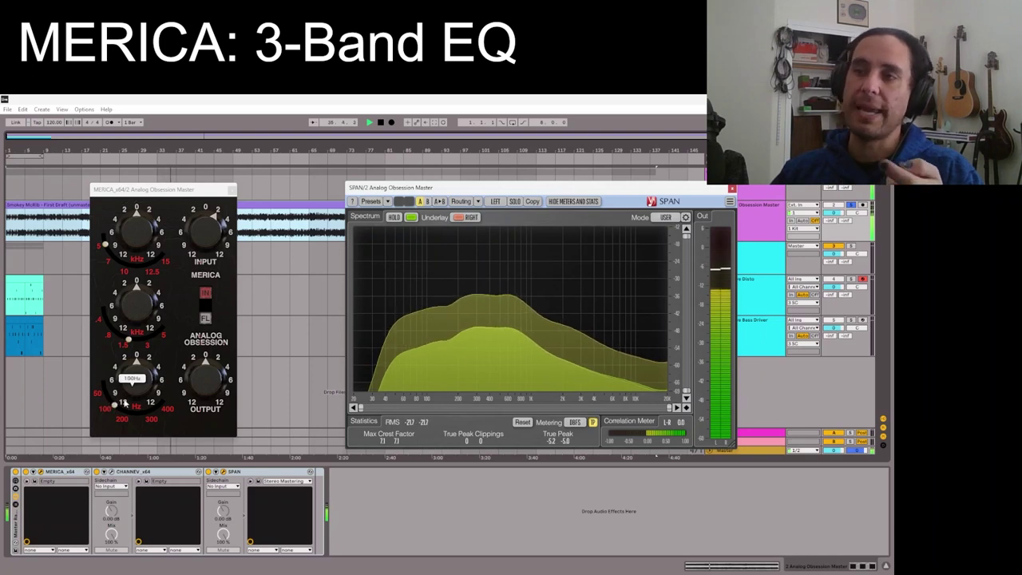
pyautogui.moveTo(140, 388)
pyautogui.scroll(3, 139, 388)
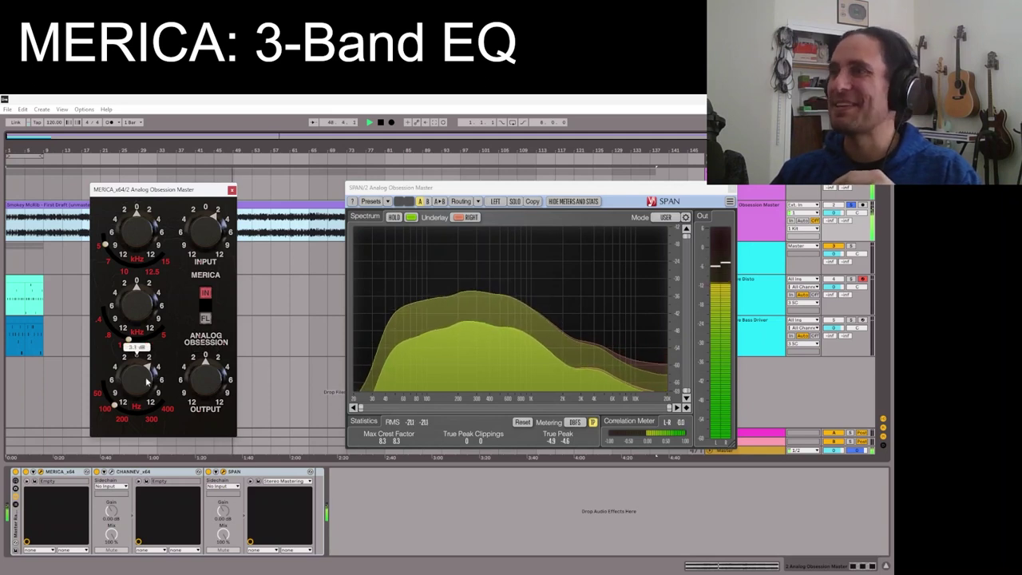
pyautogui.moveTo(135, 382)
# Boost MERICA's 1.5 kHz and 5 kHz bands slightly and fine-tune the plugin's output level
pyautogui.moveTo(150, 316)
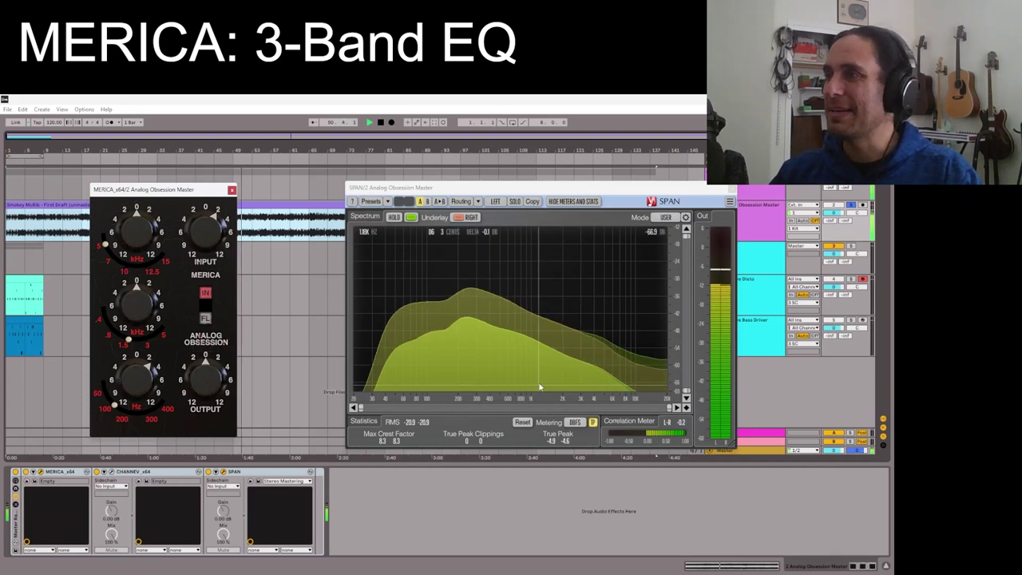
pyautogui.moveTo(134, 320); pyautogui.dragTo(133, 310)
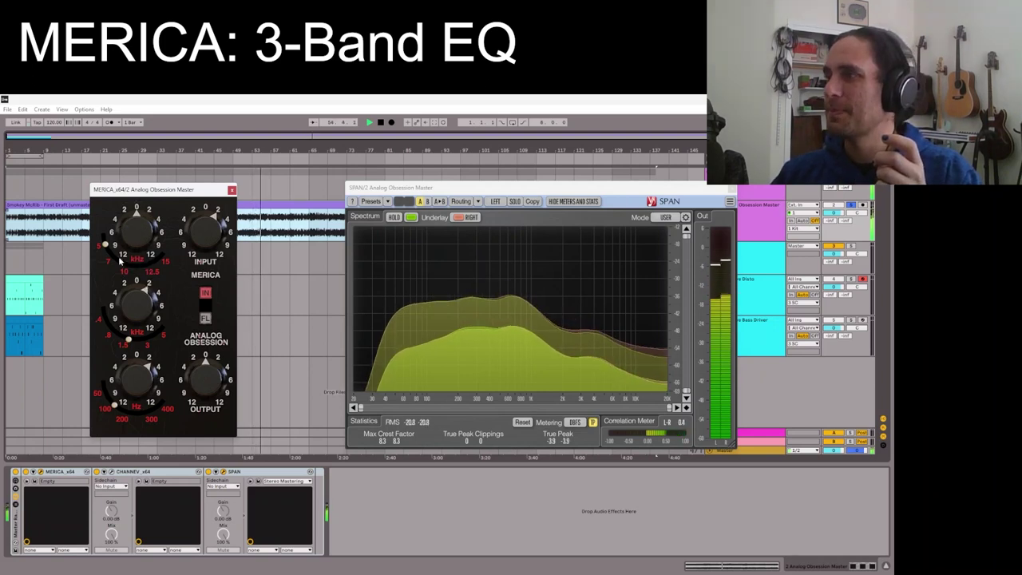
pyautogui.moveTo(128, 239)
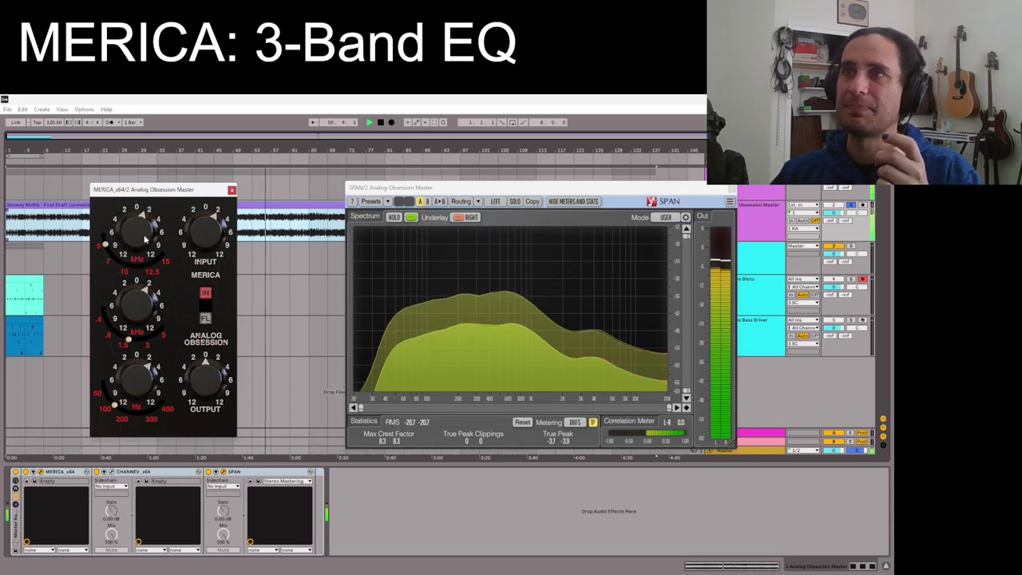
pyautogui.moveTo(214, 379)
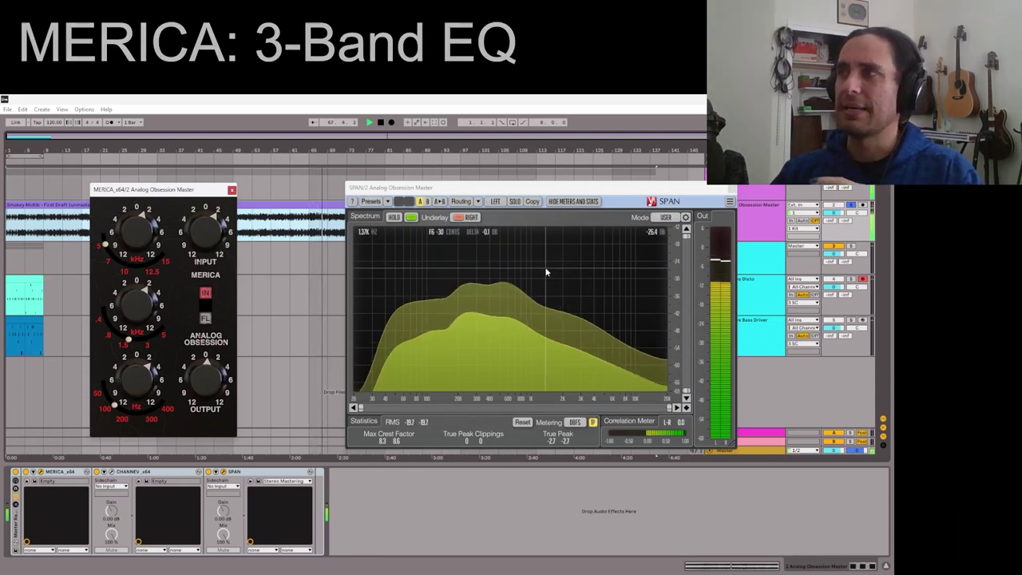
pyautogui.moveTo(200, 213)
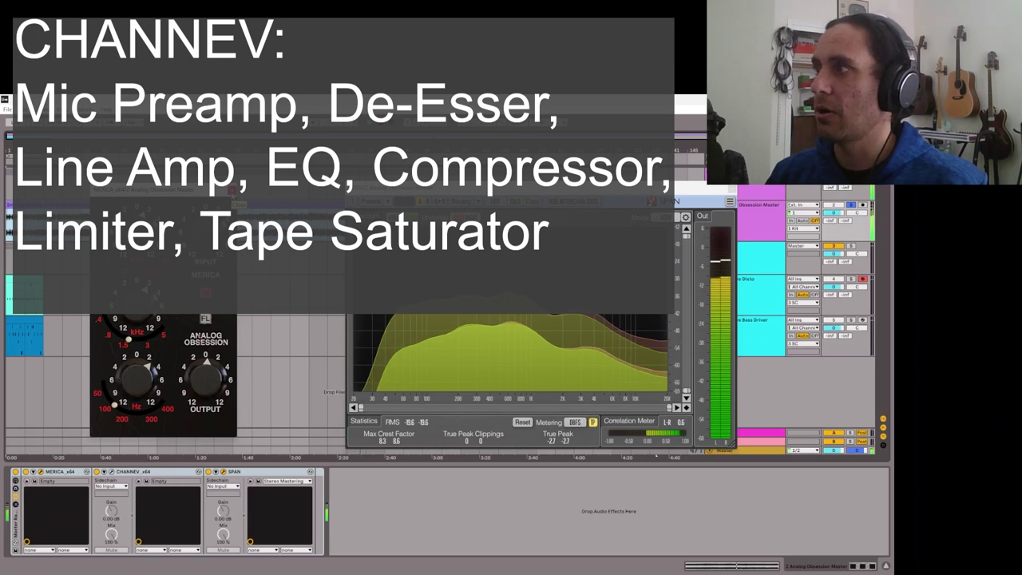
# Close MERICA, open the CHANNEV channel strip and place it beside the SPAN analyzer
pyautogui.click(233, 191)
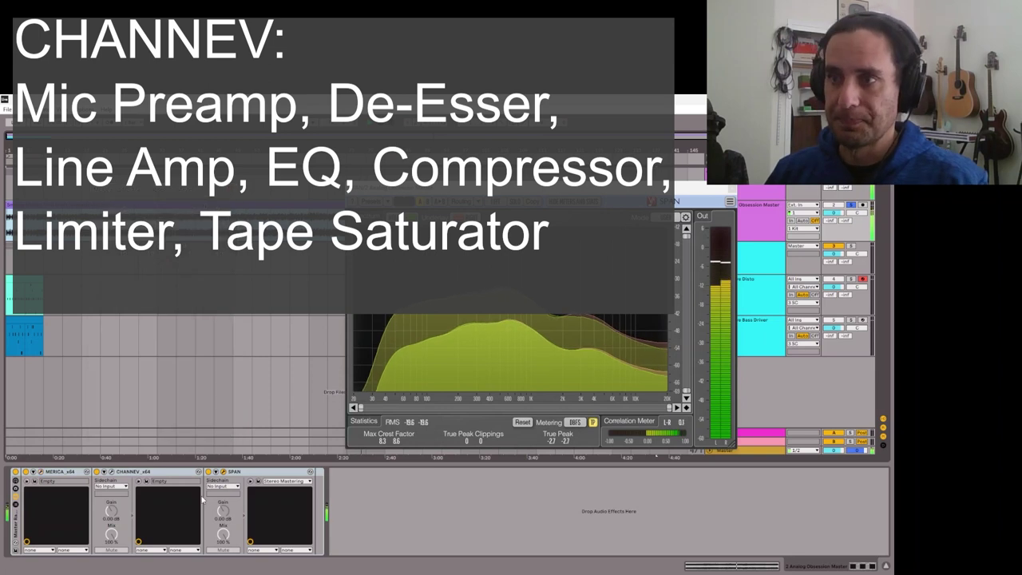
pyautogui.click(112, 472)
pyautogui.moveTo(479, 139); pyautogui.dragTo(314, 122)
pyautogui.moveTo(586, 193); pyautogui.dragTo(710, 184)
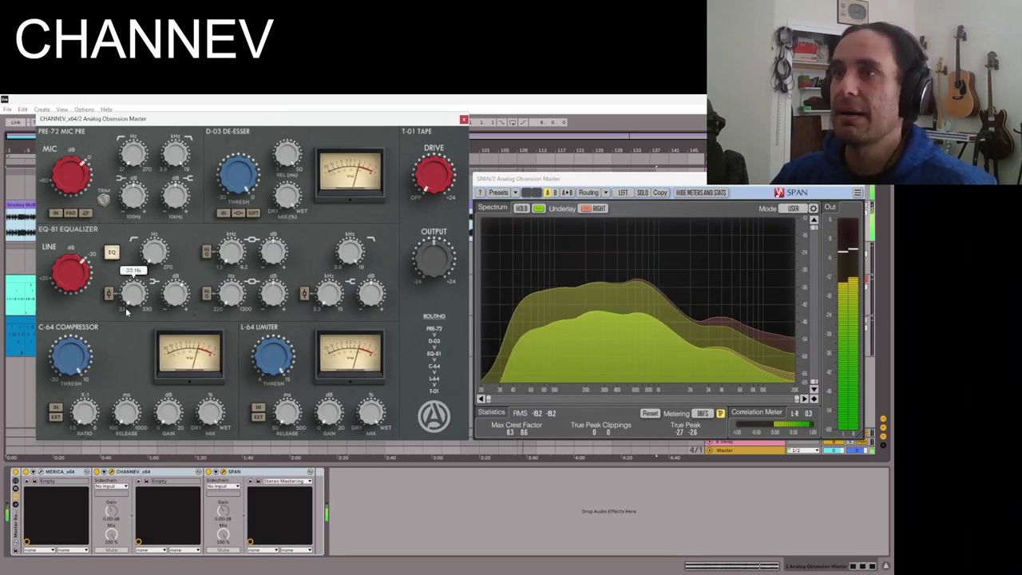
# Set the EQ-81 low band frequency to about 78 Hz and switch the equalizer section back on after comparing
pyautogui.scroll(2, 133, 299)
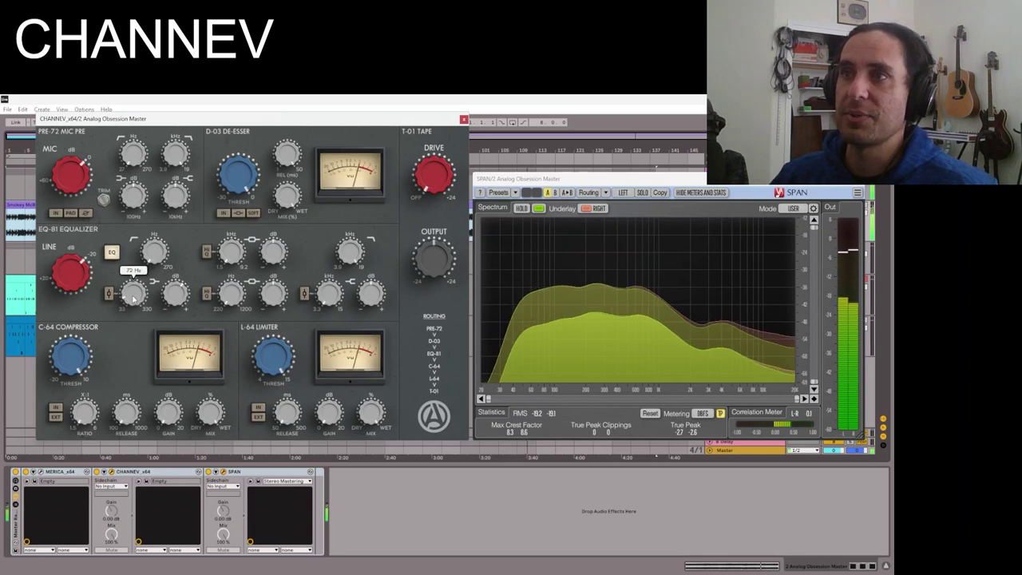
pyautogui.scroll(2, 133, 294)
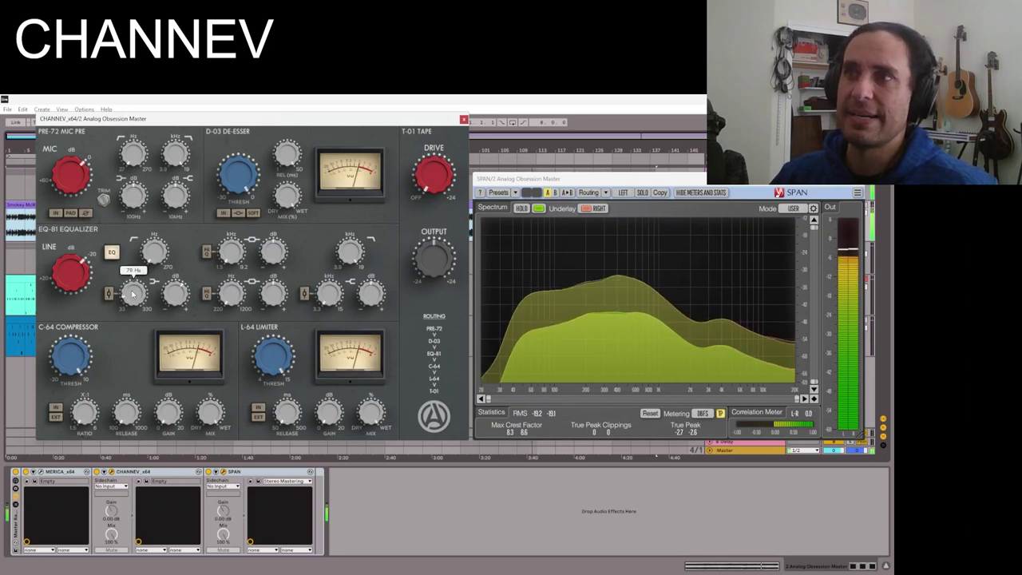
pyautogui.scroll(2, 177, 300)
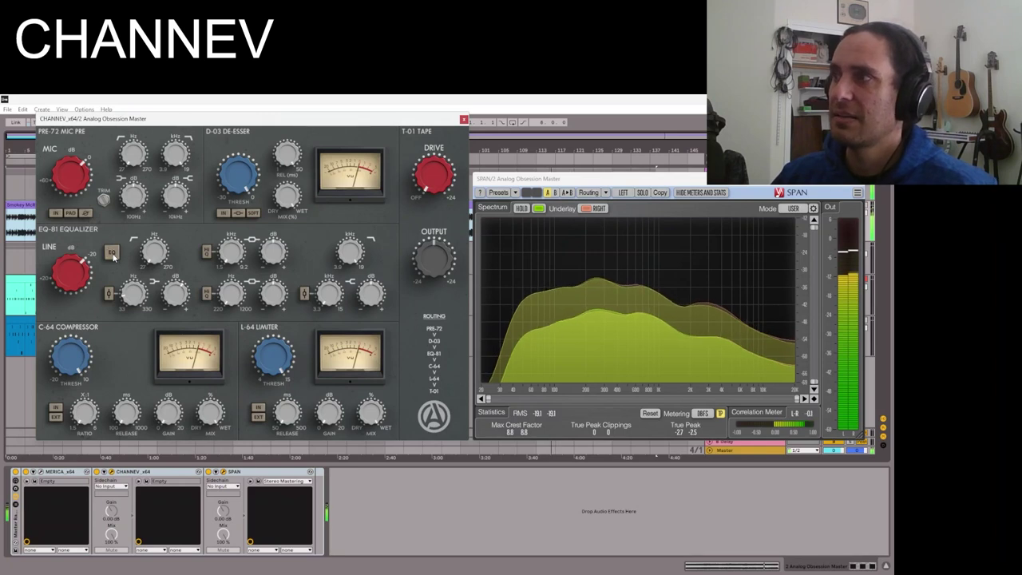
pyautogui.click(112, 253)
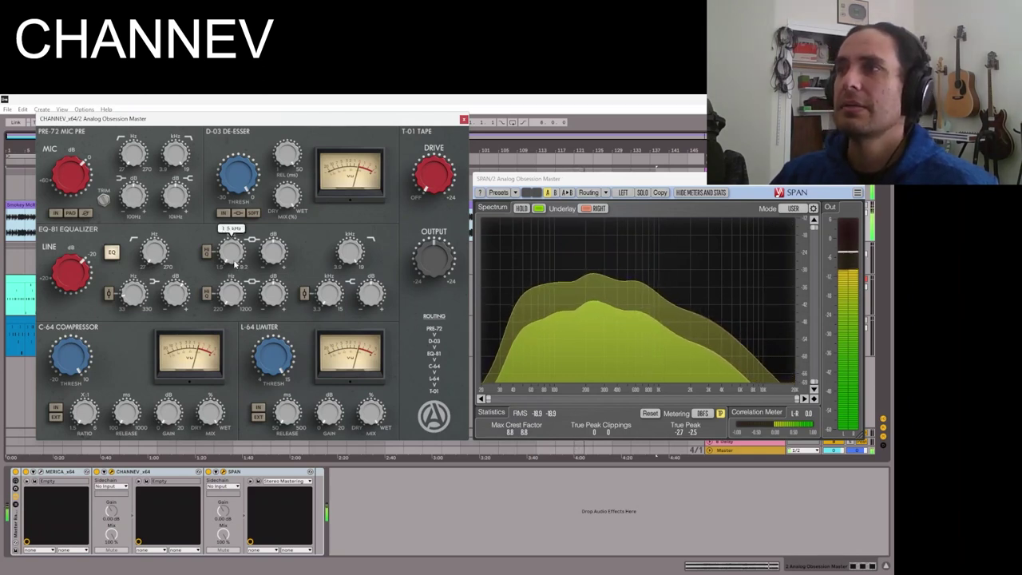
# Set the EQ-81 low-mid band to about 771 Hz, adjust its gain and compare with CHANNEV bypassed
pyautogui.moveTo(233, 294); pyautogui.dragTo(237, 236)
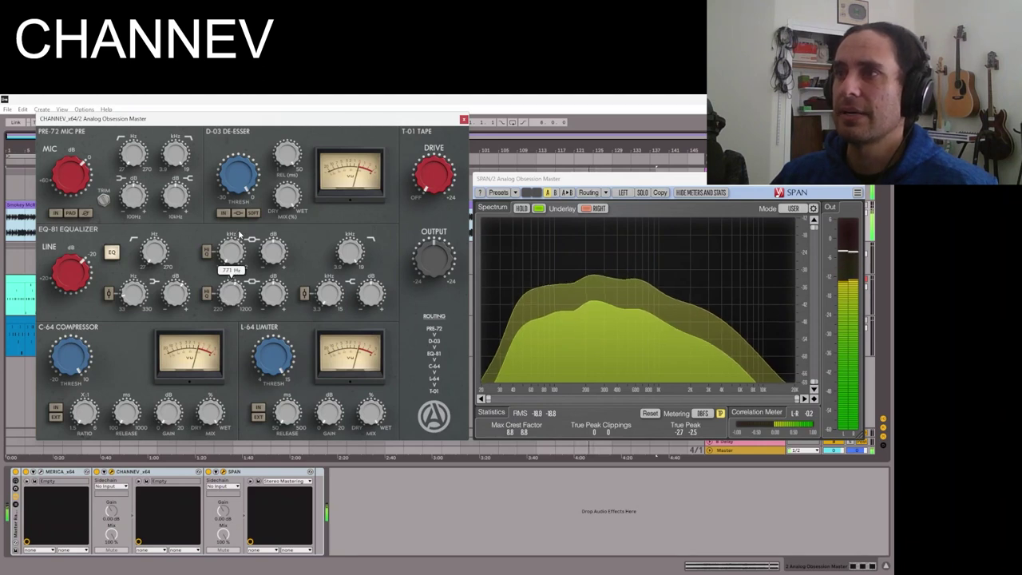
pyautogui.moveTo(276, 292); pyautogui.dragTo(280, 292)
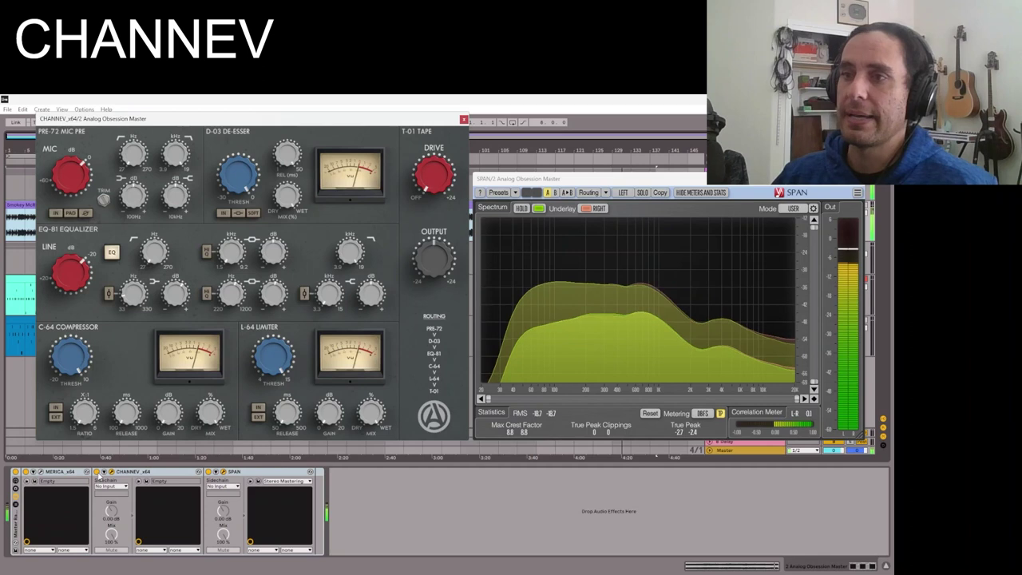
pyautogui.click(97, 477)
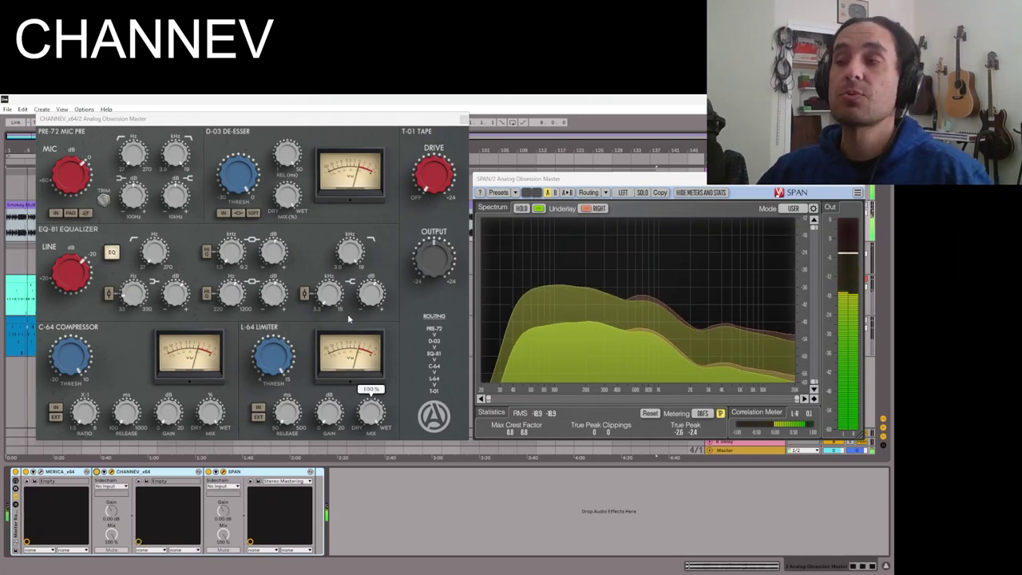
# Switch on the C-64 compressor and lower its threshold toward 0 dB
pyautogui.click(56, 408)
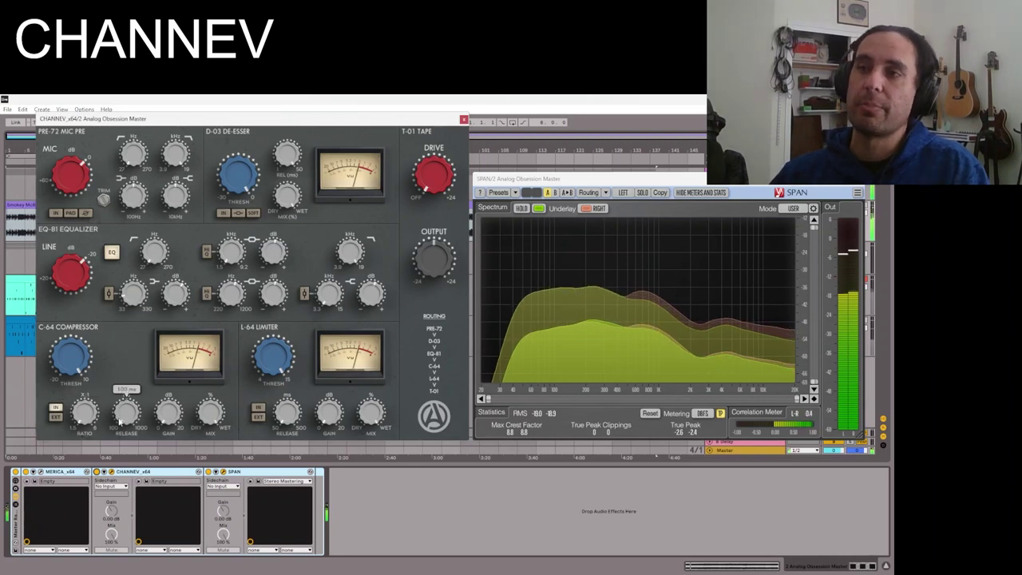
pyautogui.moveTo(122, 409)
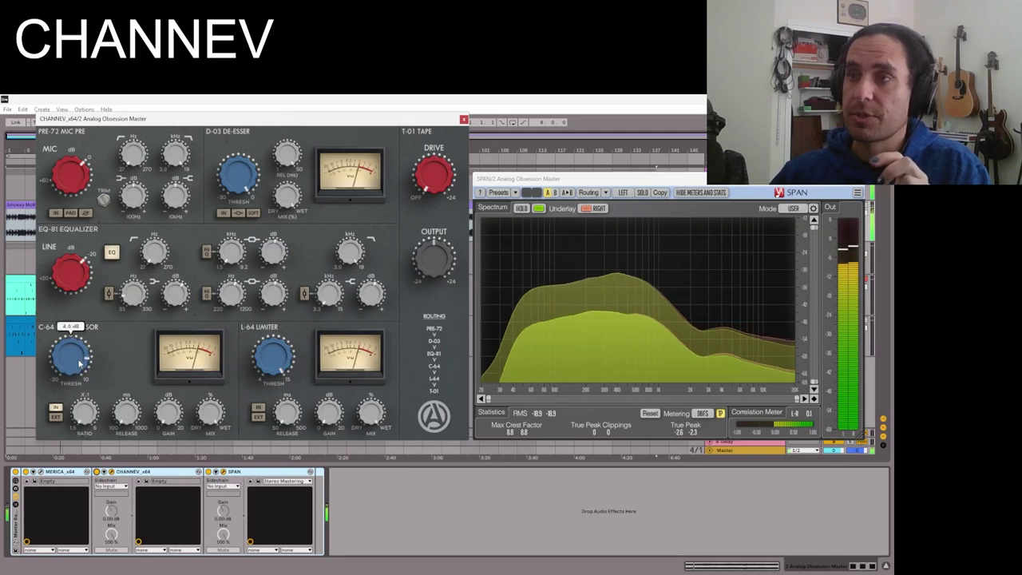
pyautogui.scroll(-3, 78, 363)
pyautogui.scroll(-3, 78, 363)
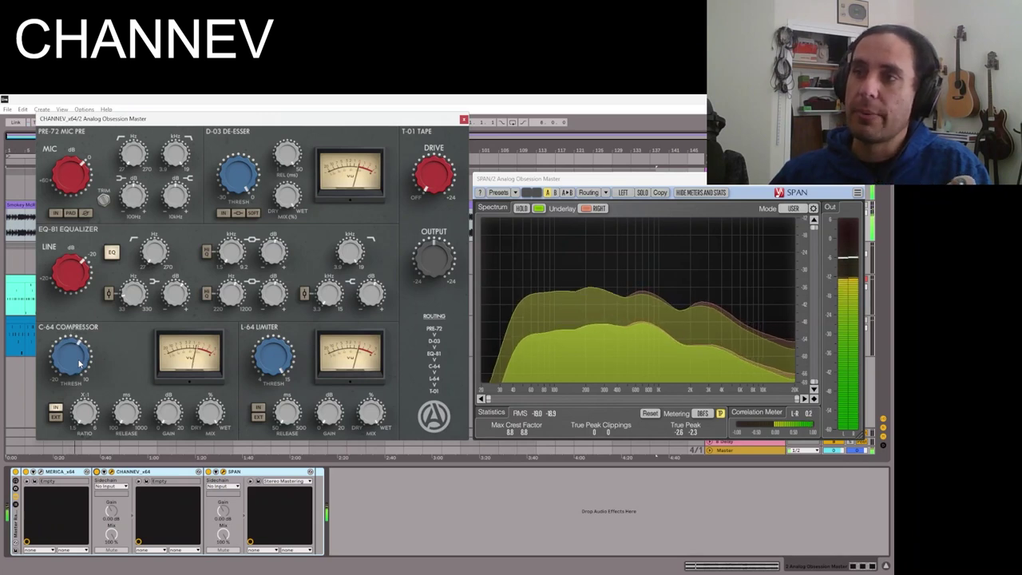
pyautogui.scroll(-1, 78, 363)
pyautogui.scroll(-2, 78, 363)
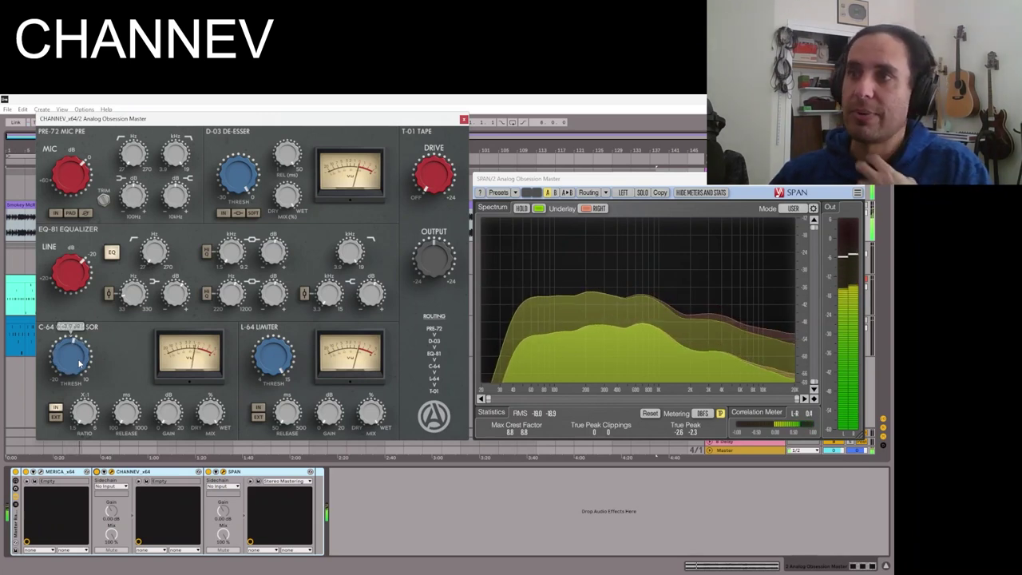
pyautogui.scroll(-1, 79, 363)
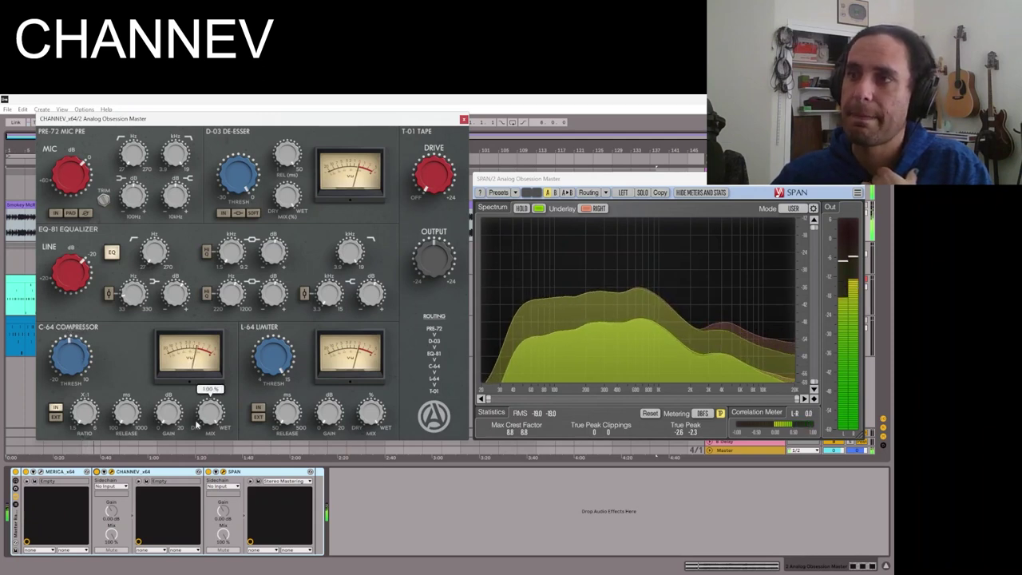
# Set the C-64 compressor's makeup gain to 3.0 dB
pyautogui.scroll(1, 174, 417)
pyautogui.moveTo(174, 416); pyautogui.dragTo(173, 414)
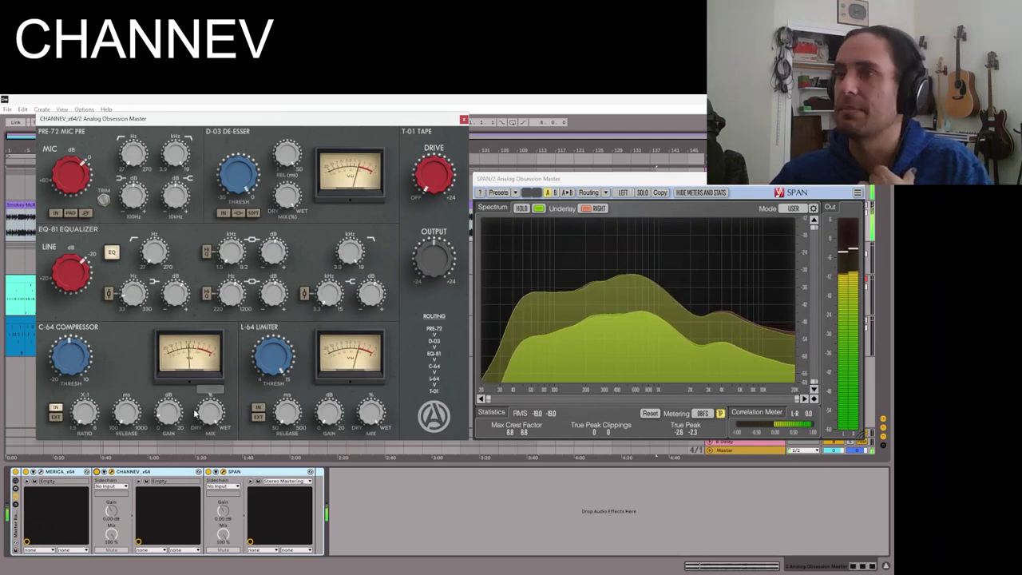
pyautogui.moveTo(171, 413)
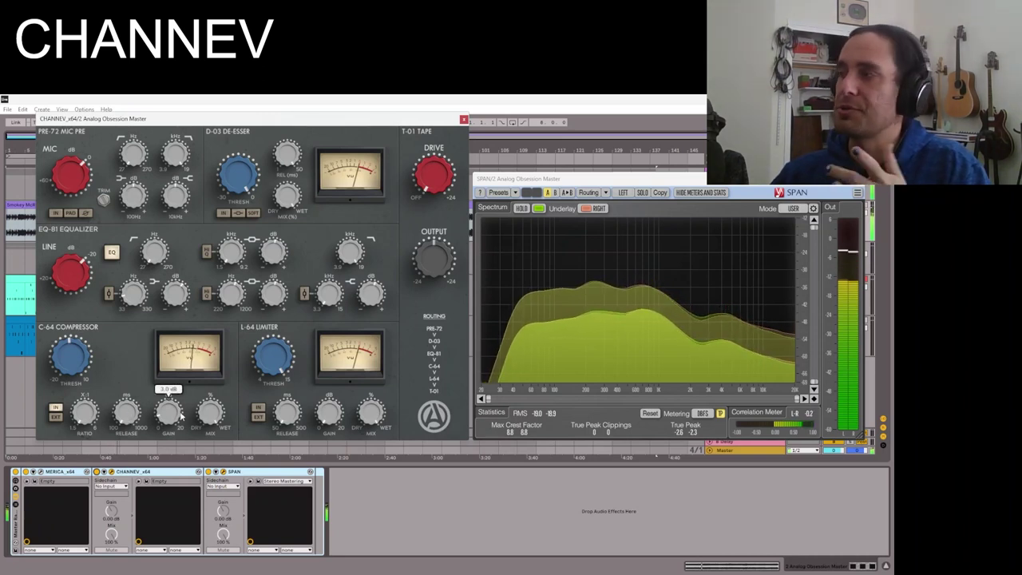
pyautogui.moveTo(69, 367)
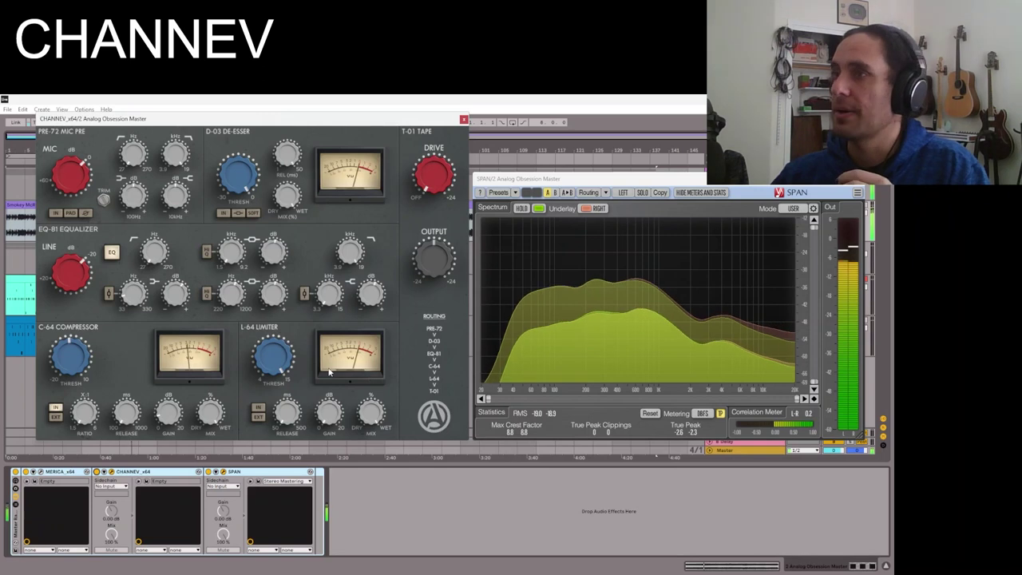
# Switch on the L-64 limiter, lower its threshold and raise its gain slightly
pyautogui.moveTo(266, 357)
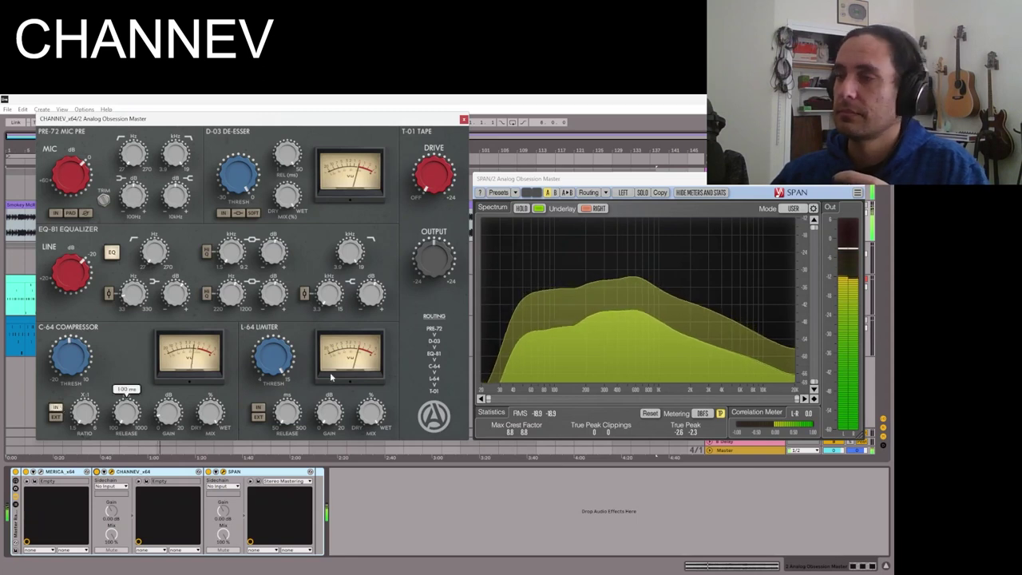
pyautogui.click(257, 408)
pyautogui.moveTo(274, 350); pyautogui.dragTo(275, 352)
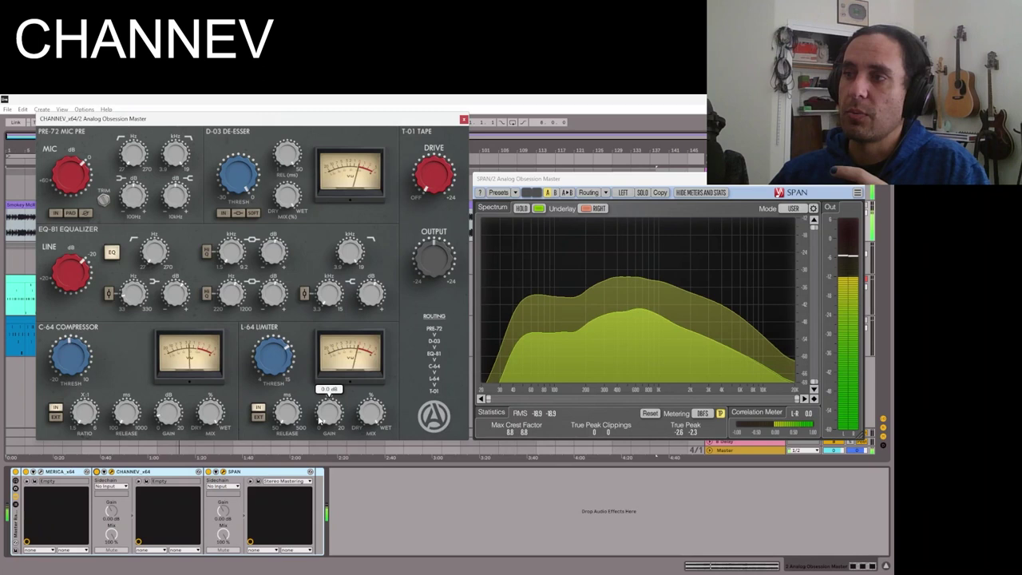
pyautogui.moveTo(321, 423); pyautogui.dragTo(351, 393)
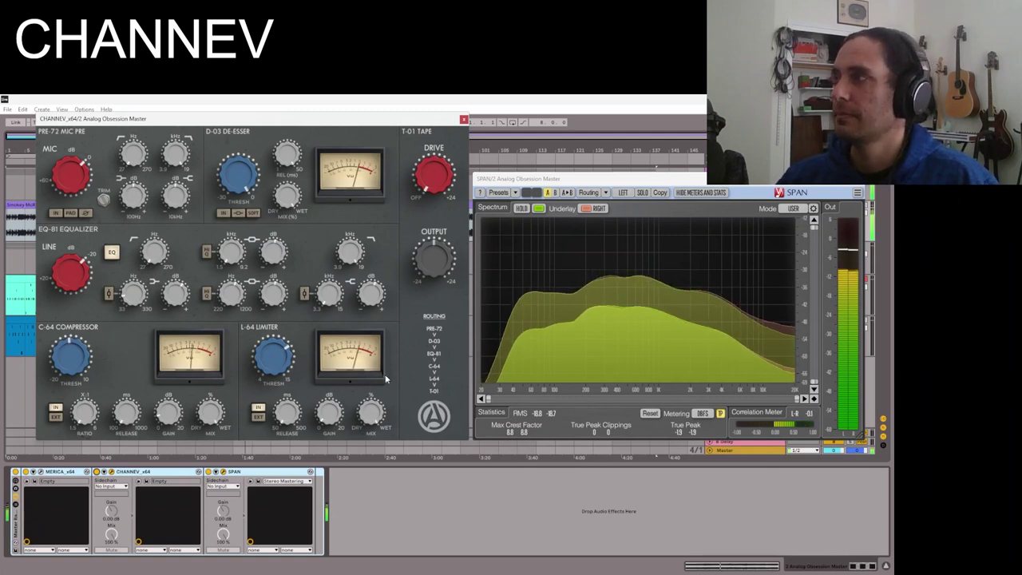
# Raise the T-01 Tape drive in small increments and ease it back slightly
pyautogui.moveTo(438, 278)
pyautogui.moveTo(435, 180)
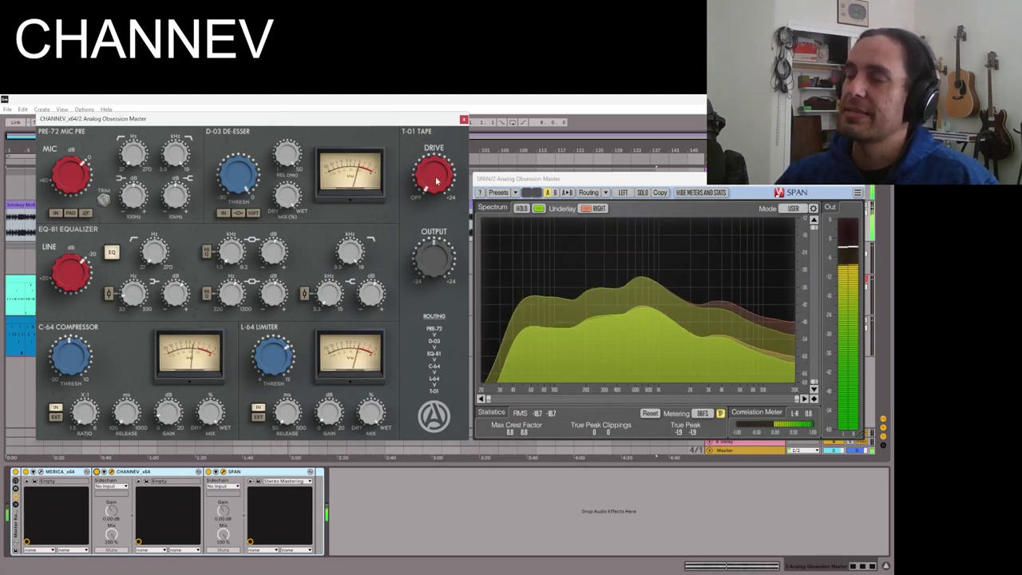
pyautogui.scroll(2, 435, 180)
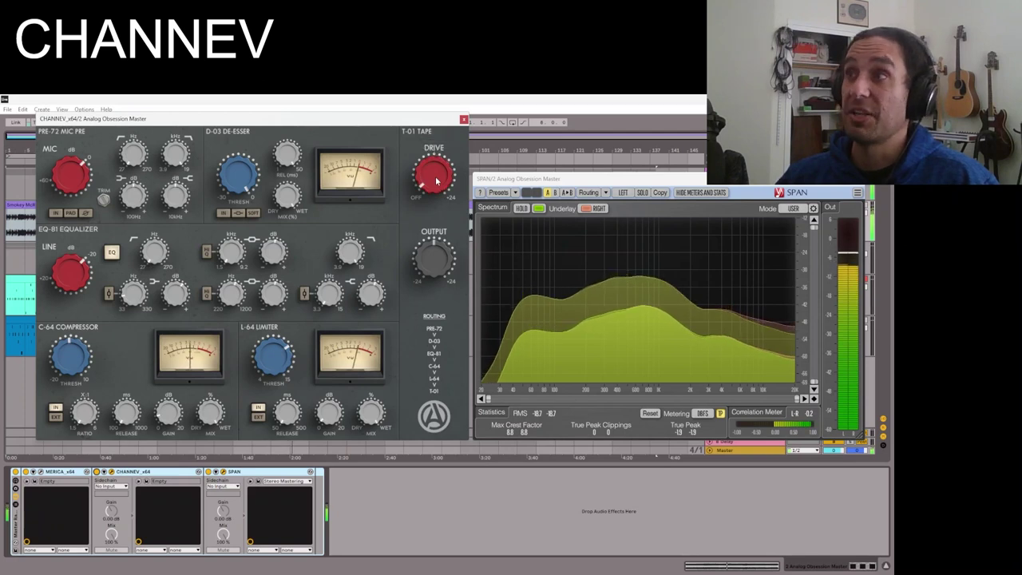
pyautogui.scroll(5, 432, 258)
pyautogui.scroll(2, 432, 258)
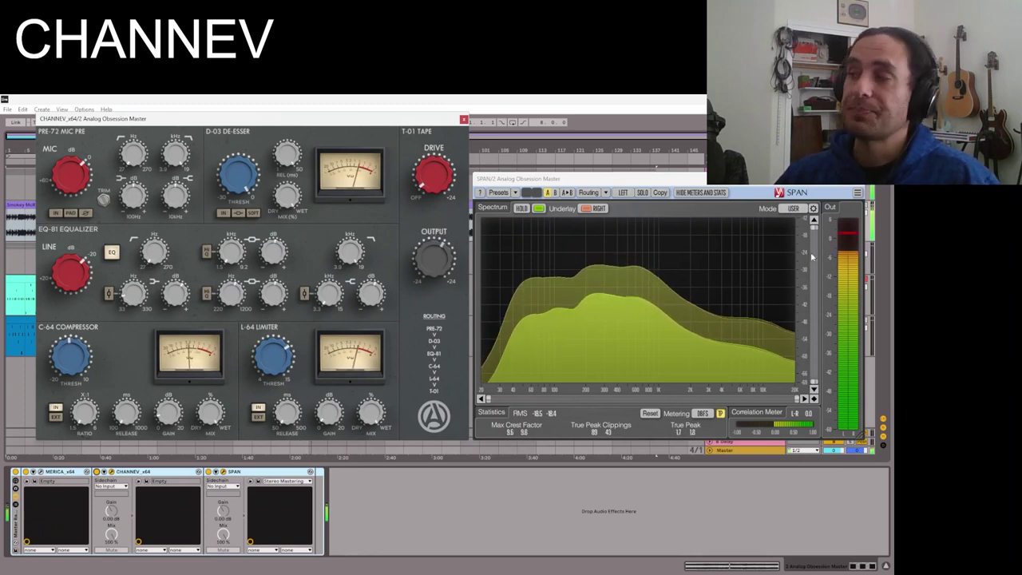
pyautogui.scroll(-1, 444, 254)
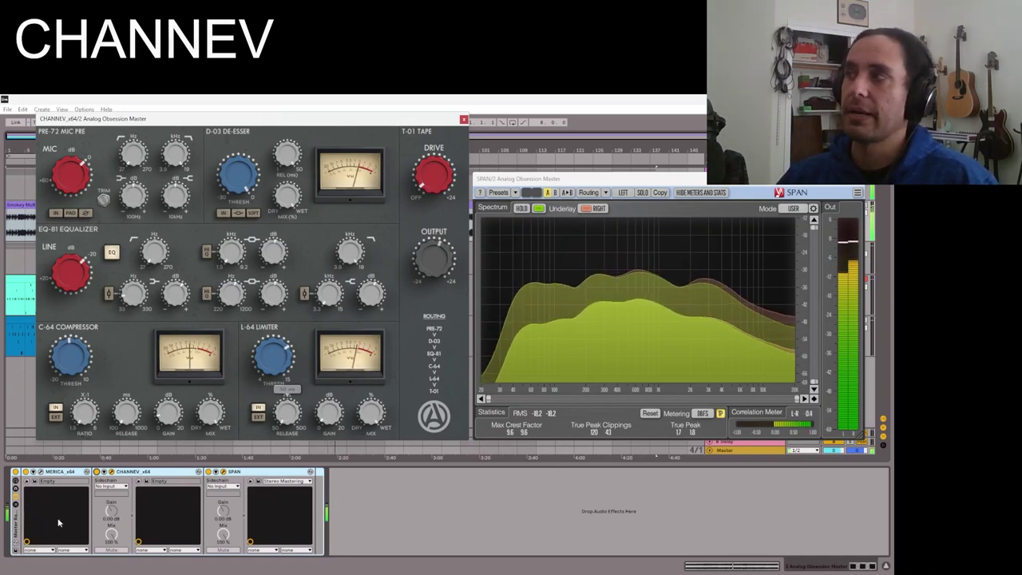
# Close the CHANNEV and SPAN windows and compare the song with the whole master effect rack bypassed and active
pyautogui.click(463, 120)
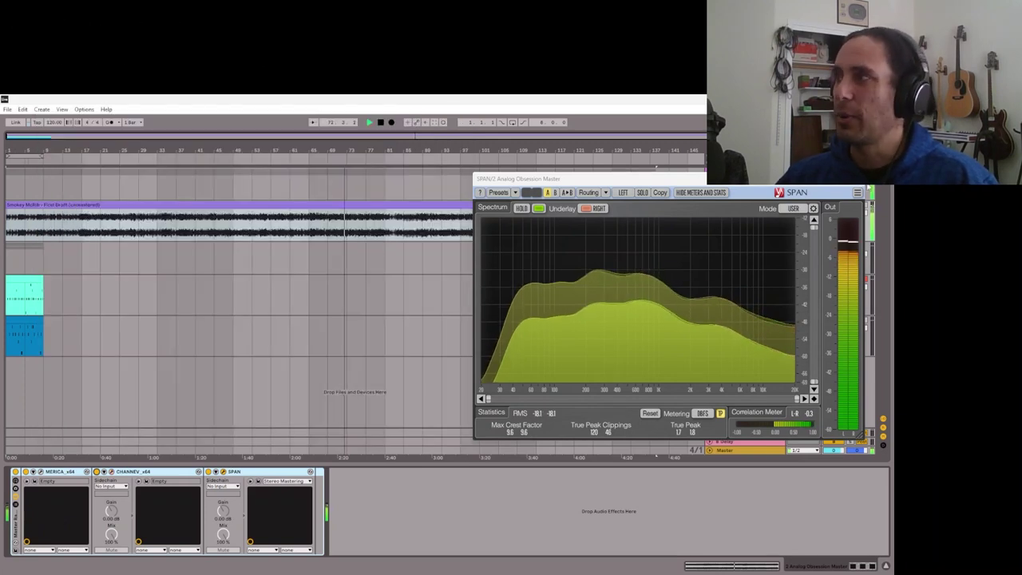
pyautogui.click(857, 192)
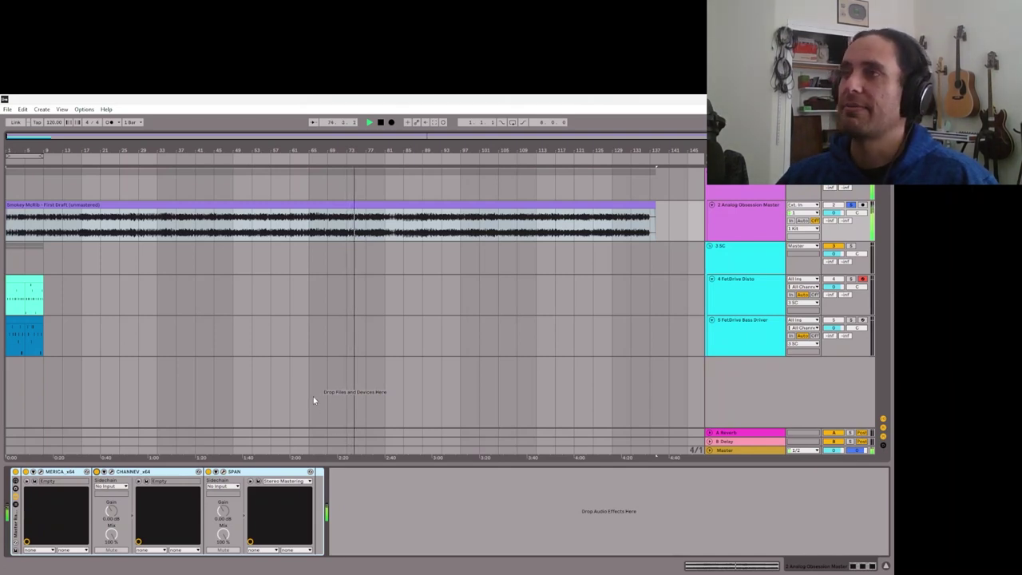
pyautogui.click(14, 472)
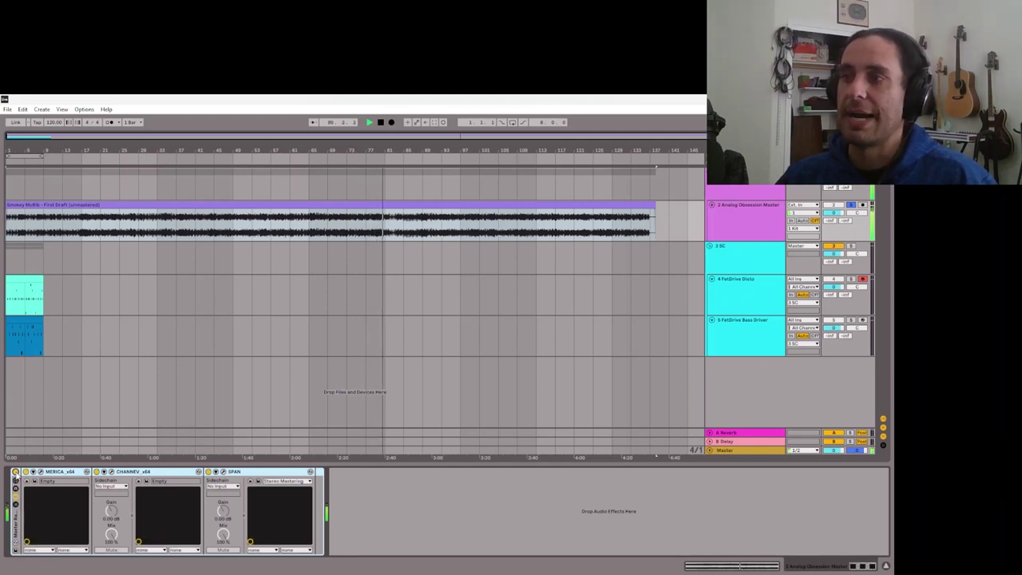
pyautogui.click(16, 472)
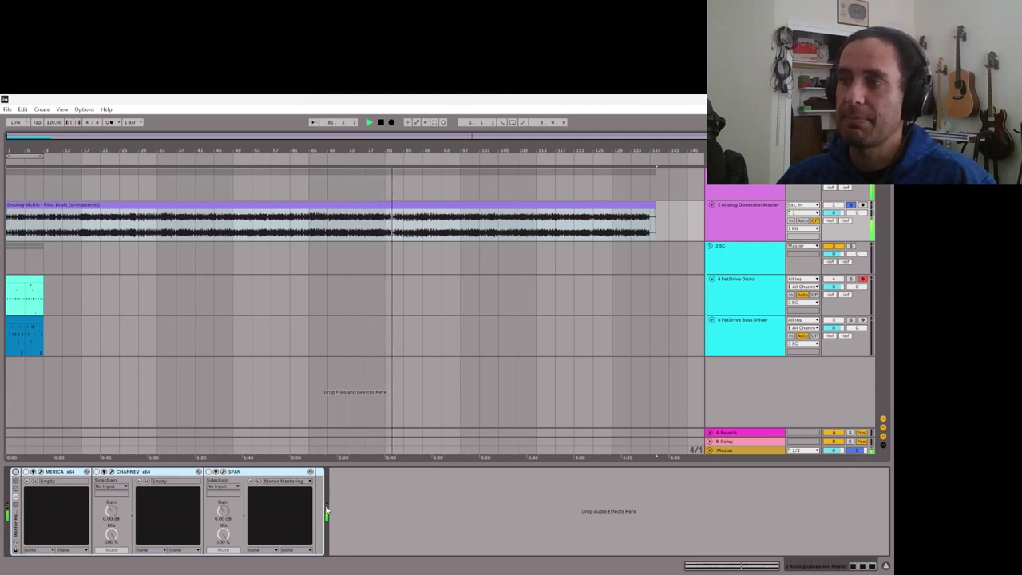
pyautogui.click(15, 472)
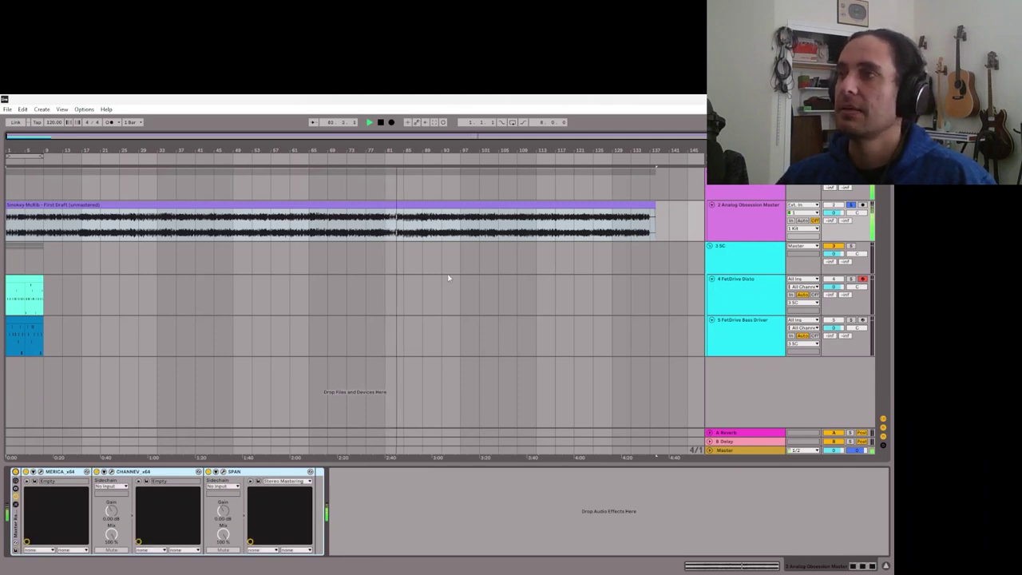